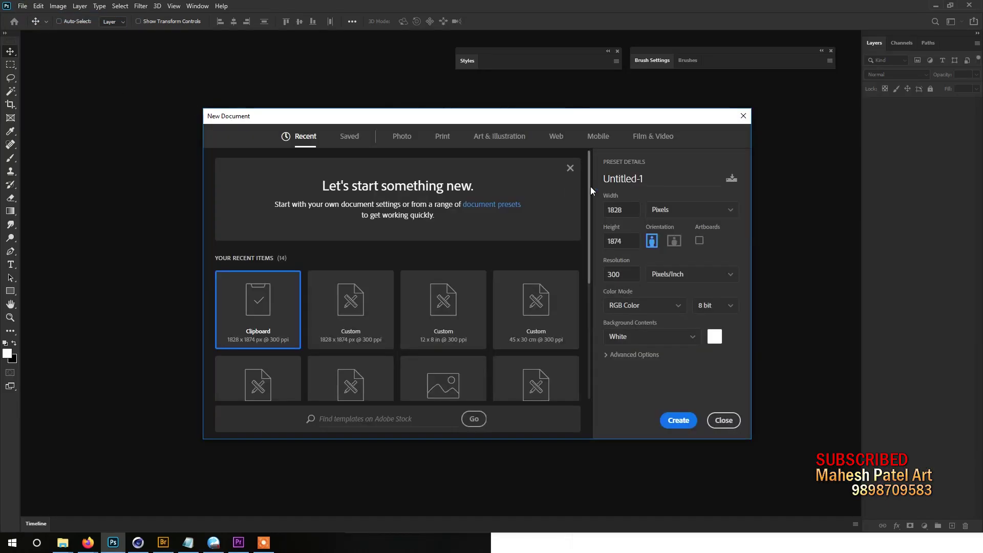
# Create a new white 1920×1080 document from the Film & Video HDTV 1080p preset.
pyautogui.click(646, 137)
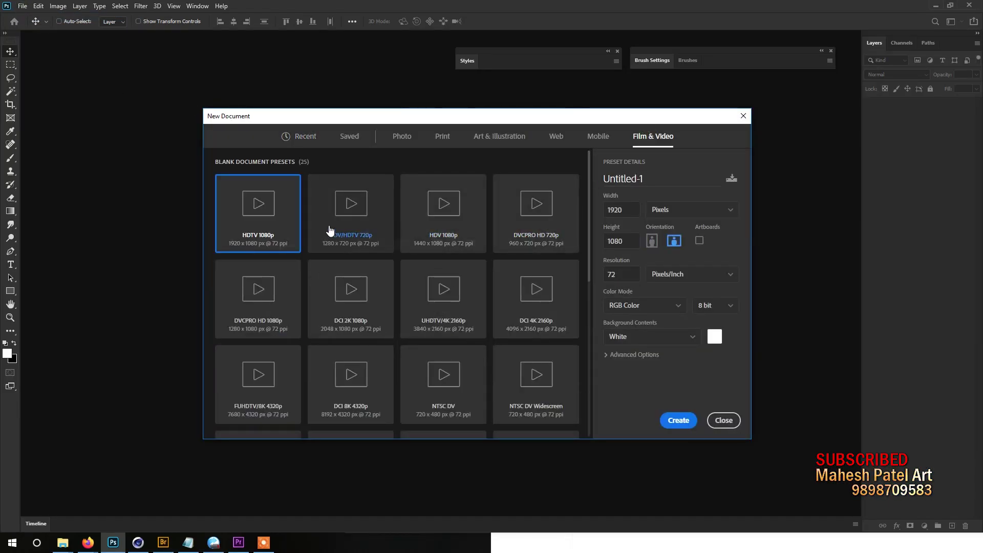
pyautogui.click(282, 211)
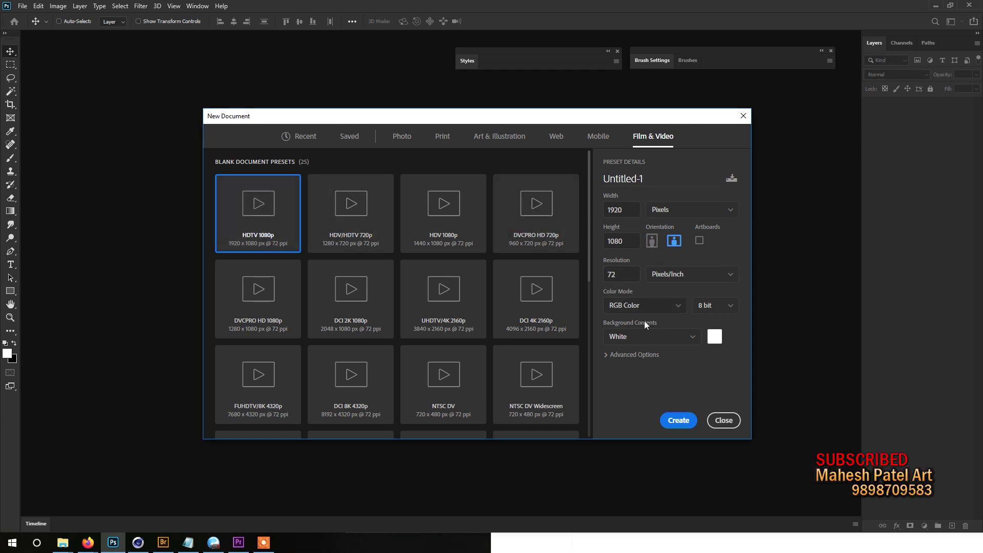
pyautogui.click(677, 420)
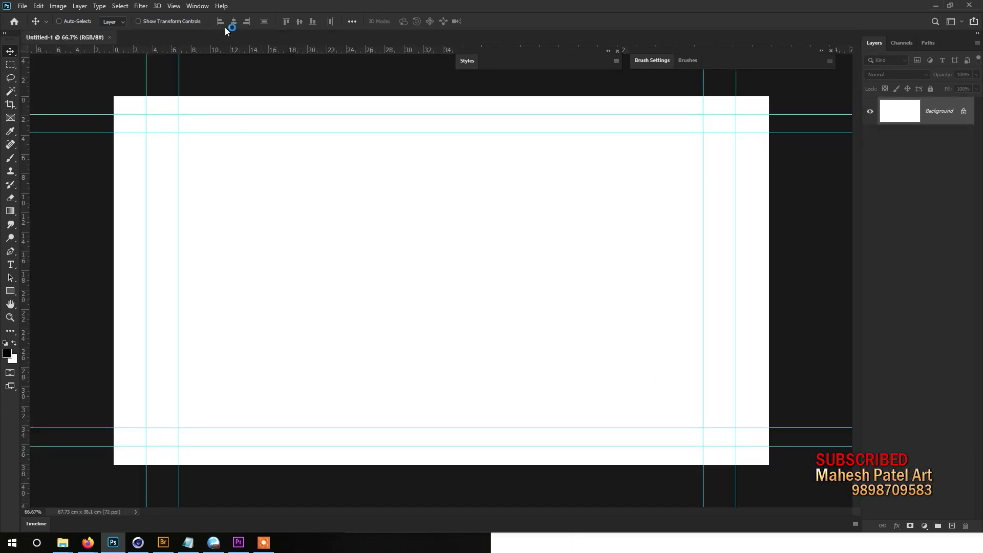
pyautogui.click(174, 6)
# Clear the guides, add a new layer, and select a small square left of centre.
pyautogui.click(215, 262)
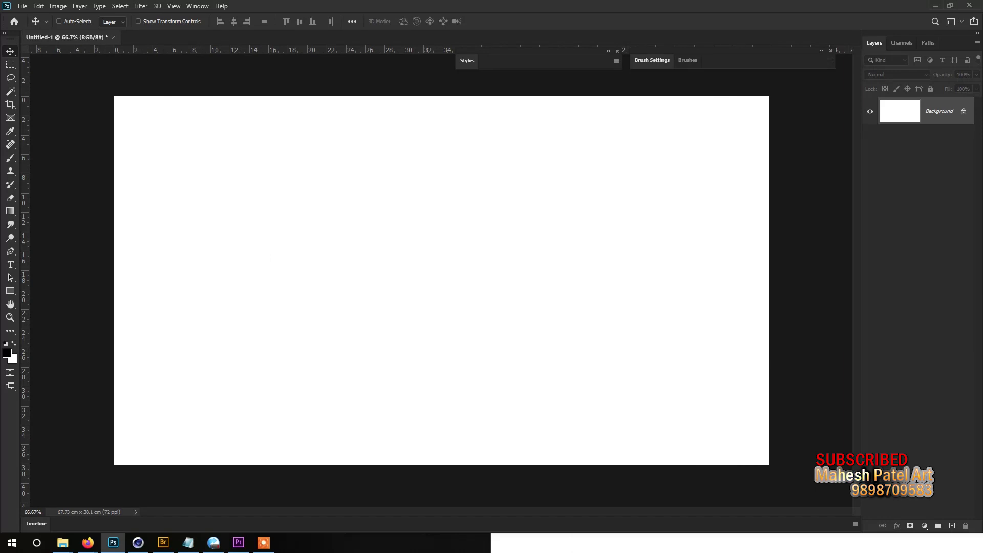
pyautogui.hotkey('ctrl', 'j')
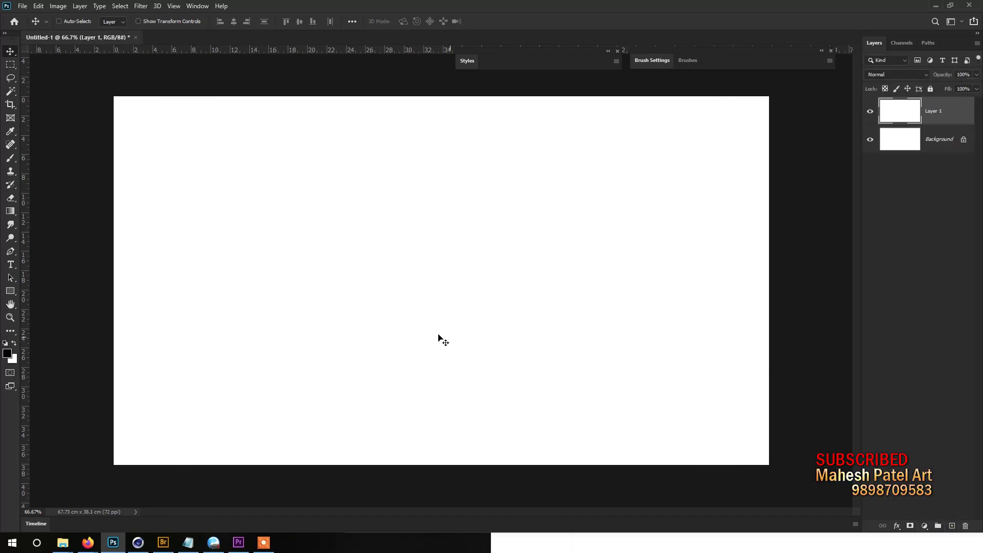
pyautogui.click(10, 65)
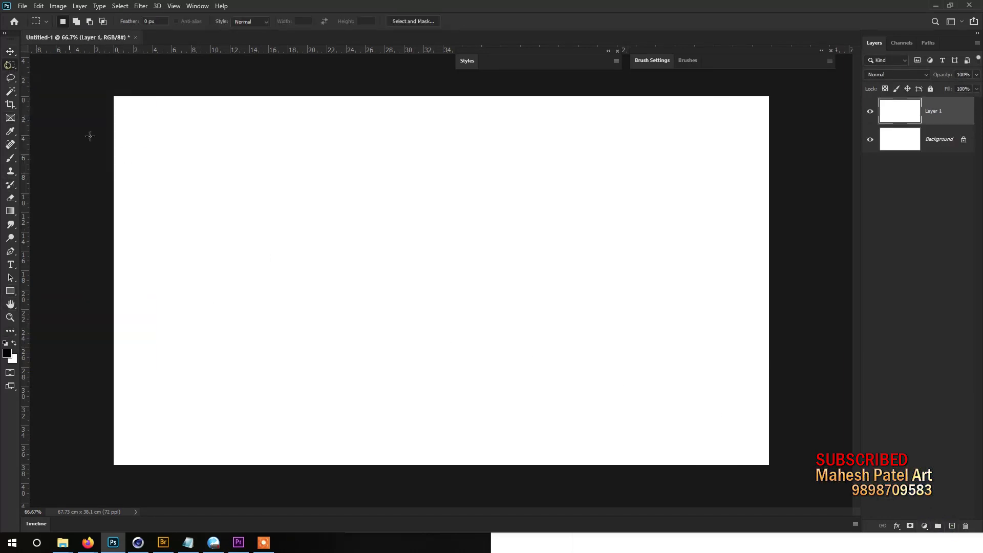
pyautogui.moveTo(338, 233); pyautogui.dragTo(343, 280)
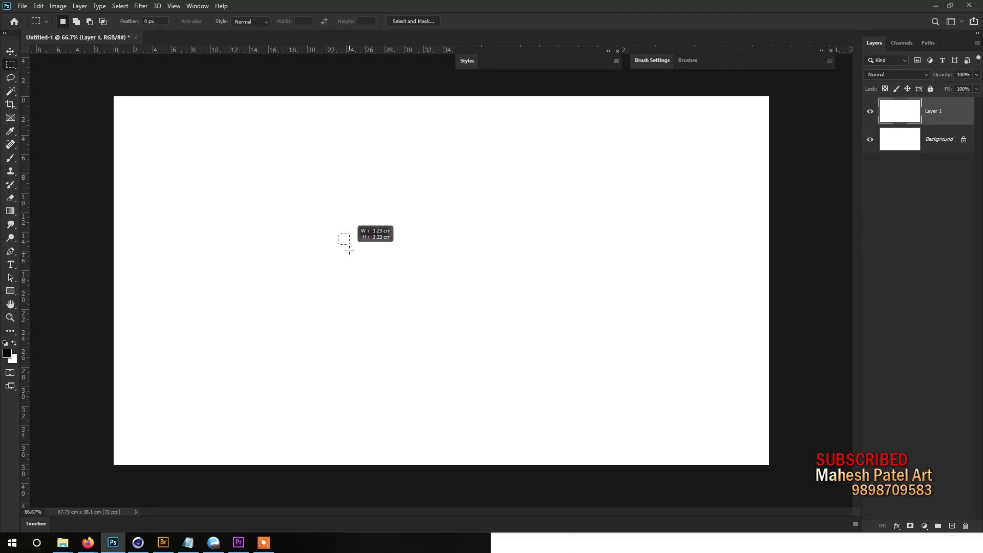
pyautogui.moveTo(342, 280); pyautogui.dragTo(345, 239)
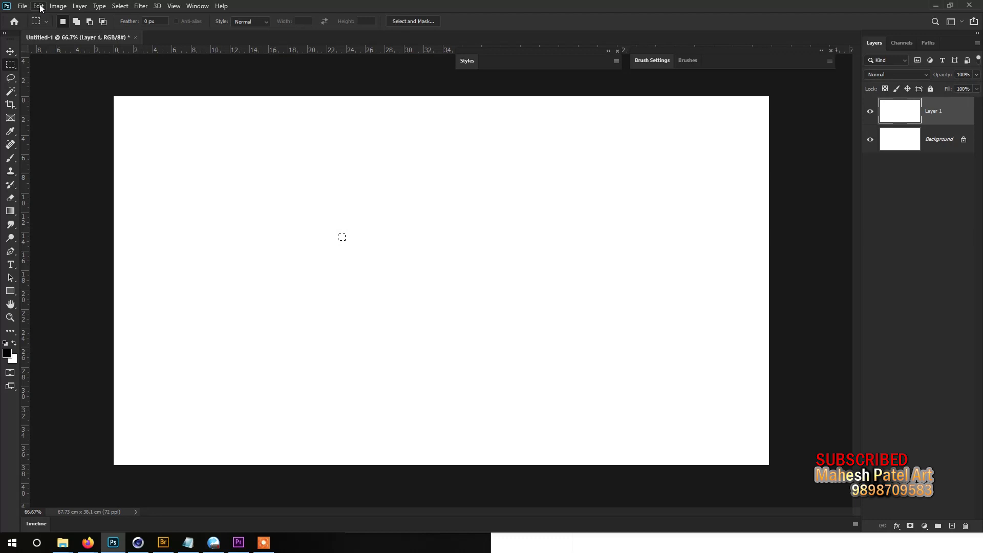
# Fill the square with black and save it as brush preset 'Sampled Brush 1'.
pyautogui.click(39, 5)
pyautogui.click(54, 166)
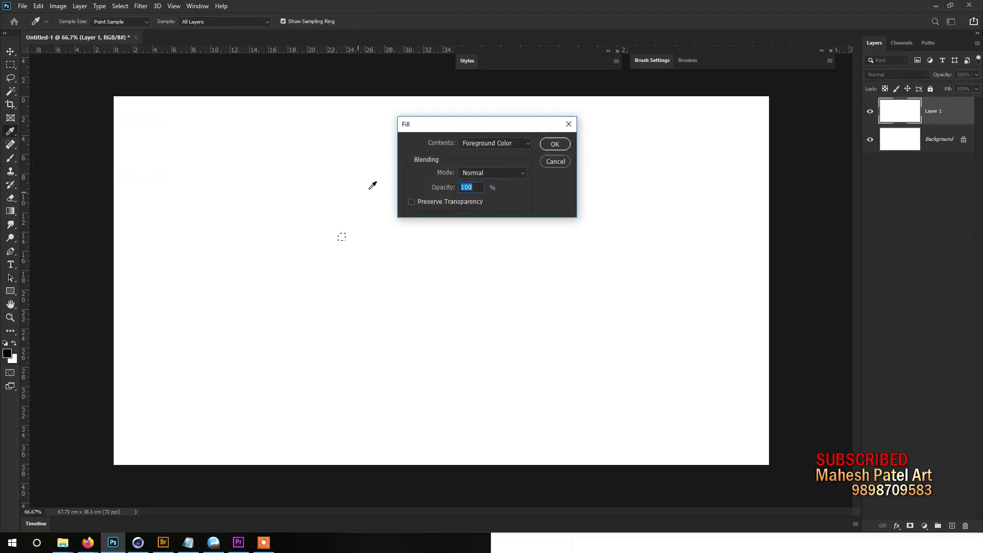
pyautogui.click(548, 146)
pyautogui.click(36, 8)
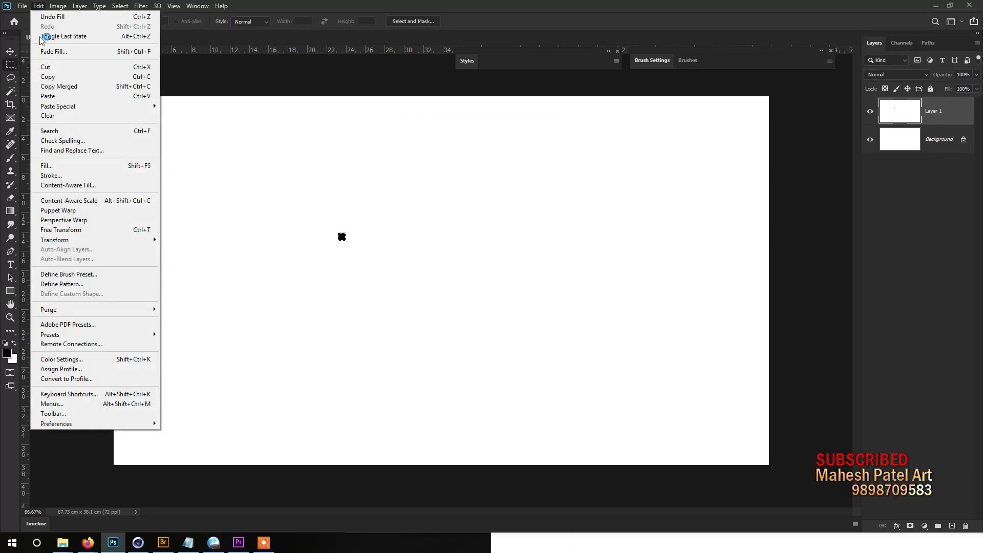
pyautogui.click(76, 276)
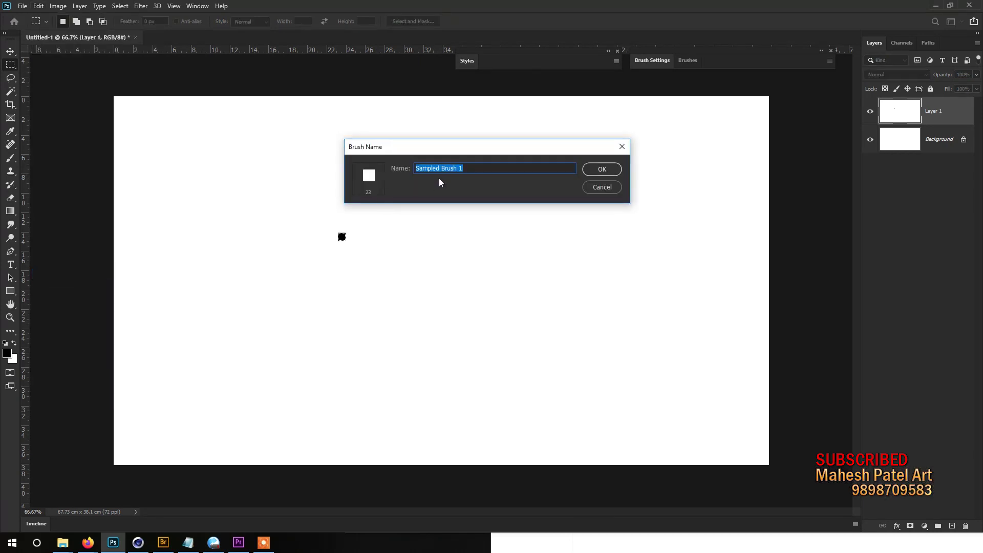
pyautogui.click(599, 169)
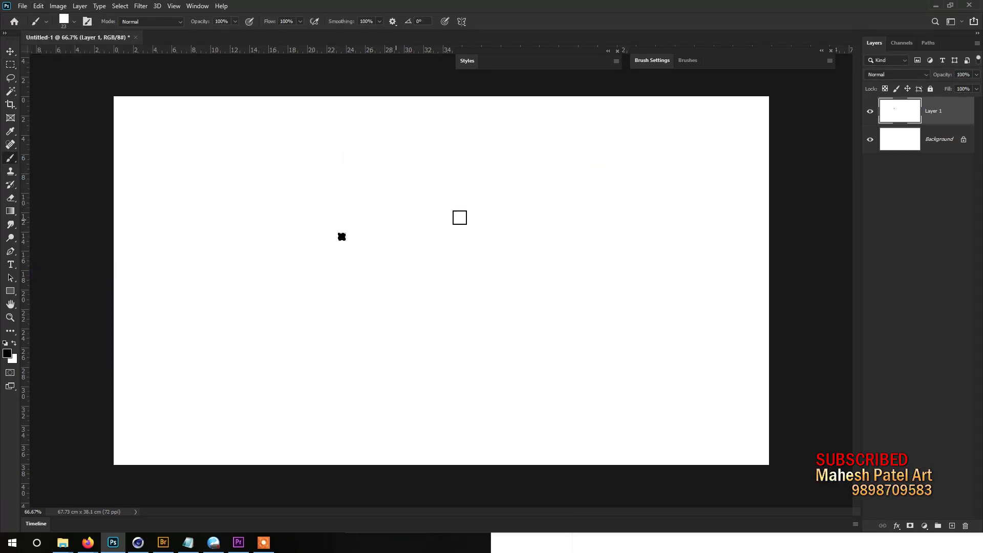
# Add a new Layer 2, deselect, and bring up the brush presets.
pyautogui.click(952, 526)
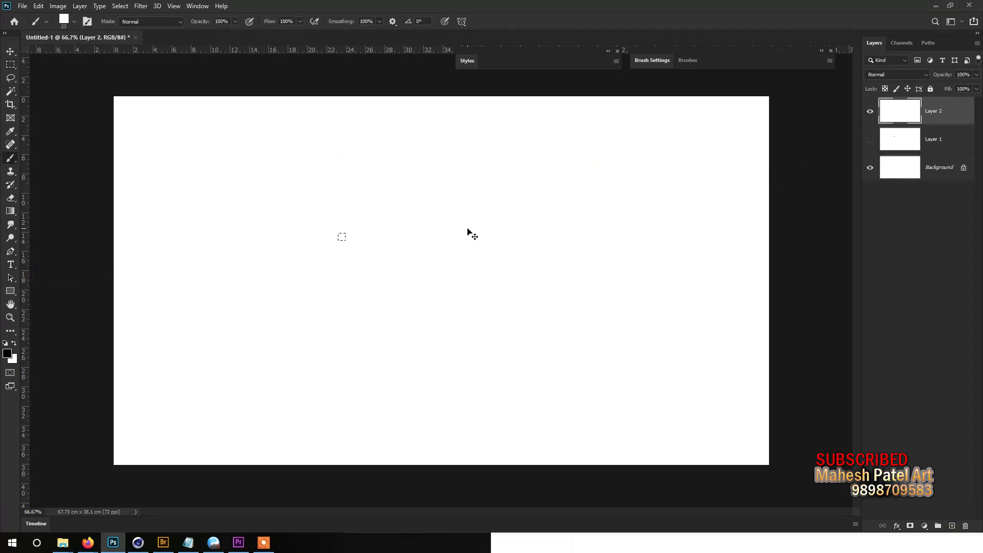
pyautogui.click(113, 7)
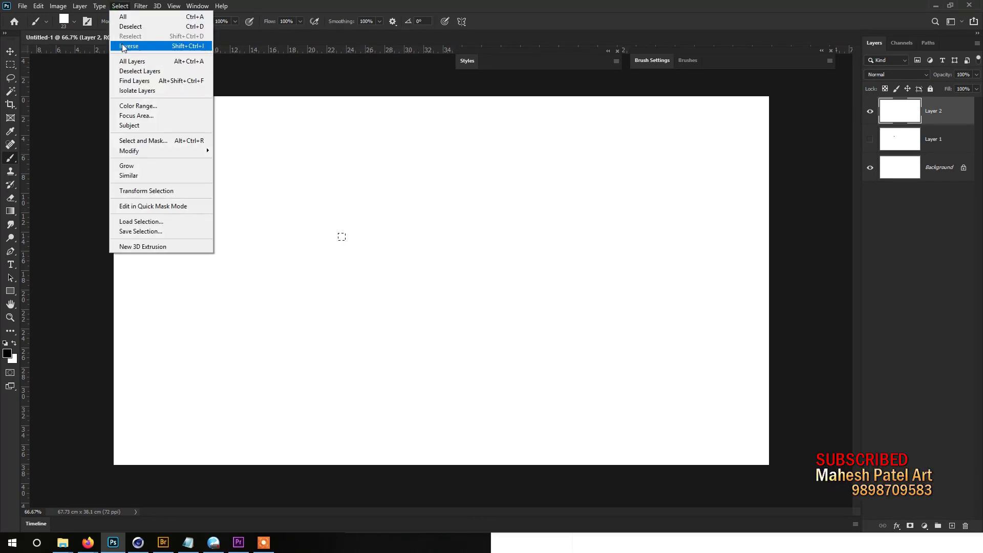
pyautogui.click(136, 28)
pyautogui.click(649, 61)
pyautogui.click(686, 60)
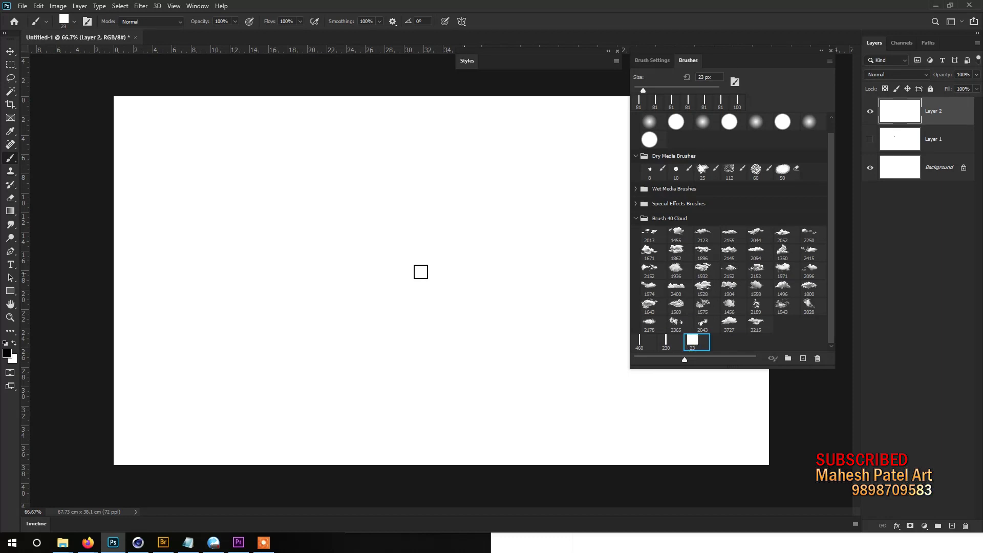
# Test the square brush, then set its spacing to 141% and size to about 14 px.
pyautogui.moveTo(386, 261); pyautogui.dragTo(485, 263)
pyautogui.hotkey('ctrl', 'z')
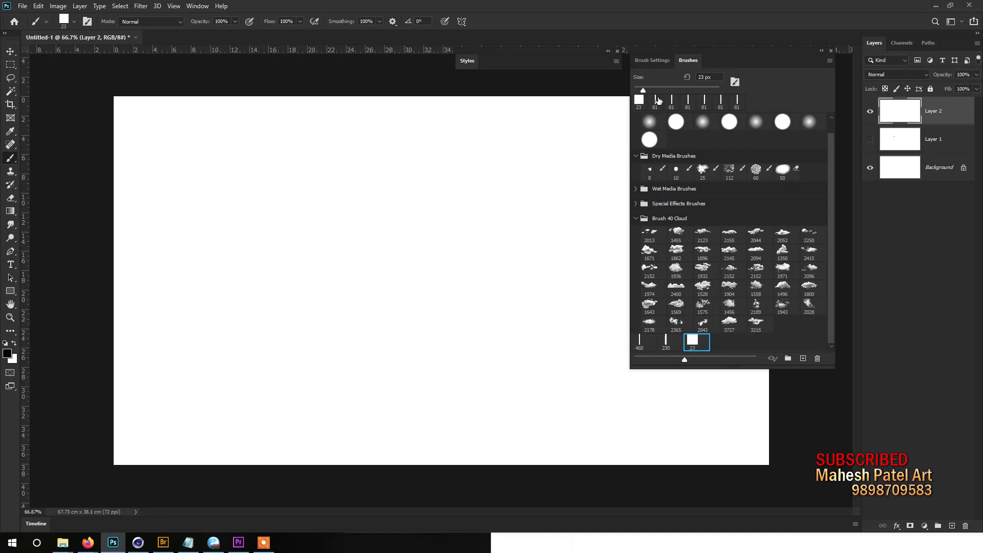
pyautogui.click(653, 60)
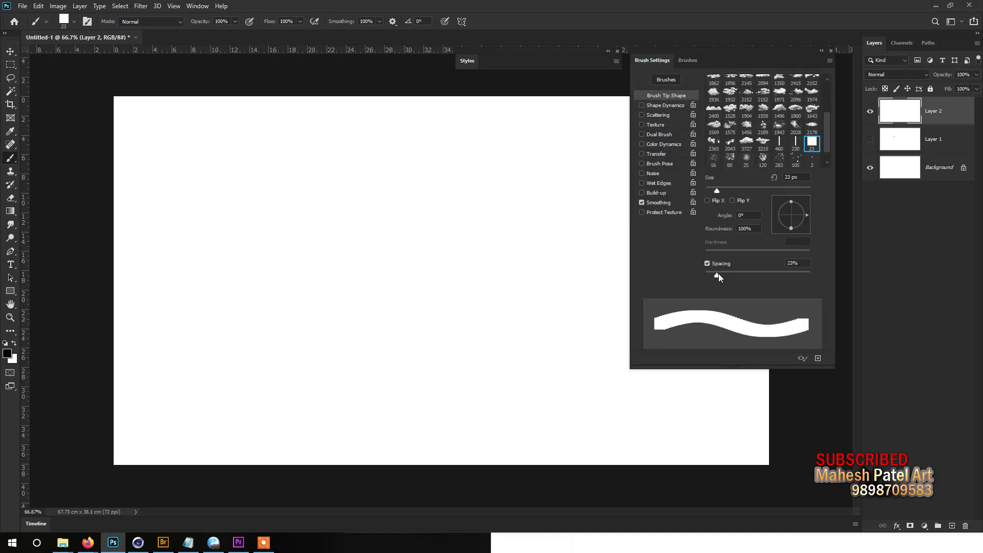
pyautogui.moveTo(748, 272); pyautogui.dragTo(769, 273)
pyautogui.moveTo(717, 191); pyautogui.dragTo(711, 191)
# Enable Shape Dynamics with Angle Control set to Direction, and enable Color Dynamics.
pyautogui.click(666, 95)
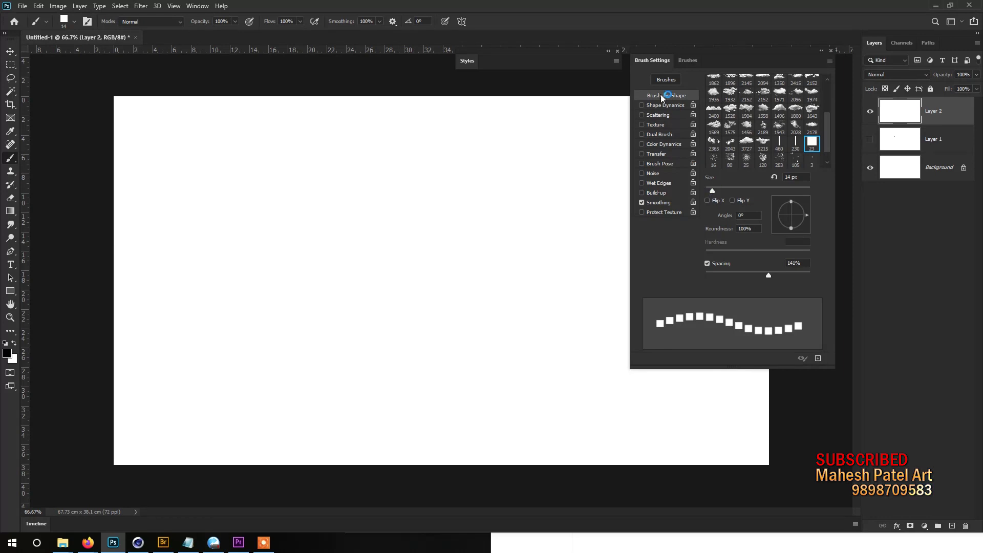
pyautogui.click(666, 105)
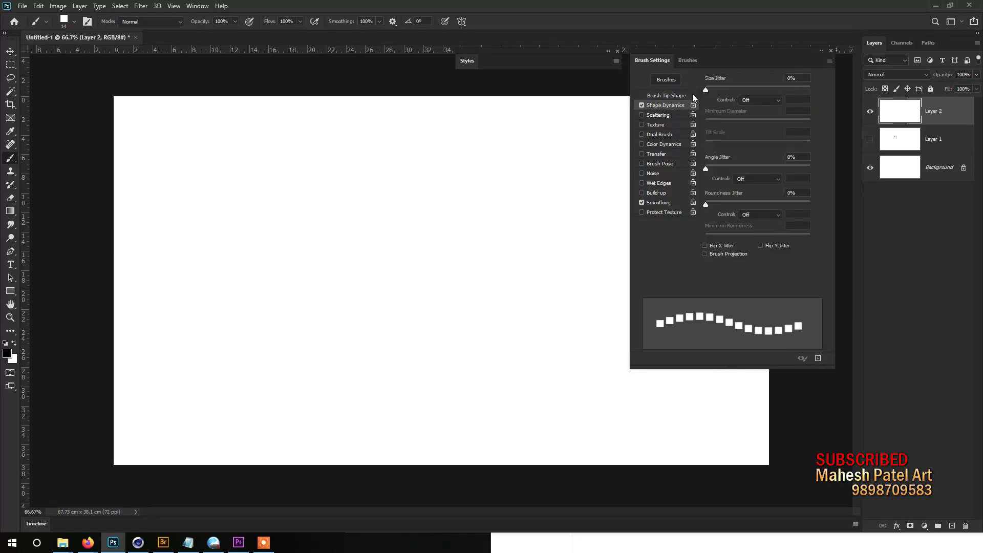
pyautogui.click(745, 180)
pyautogui.click(743, 248)
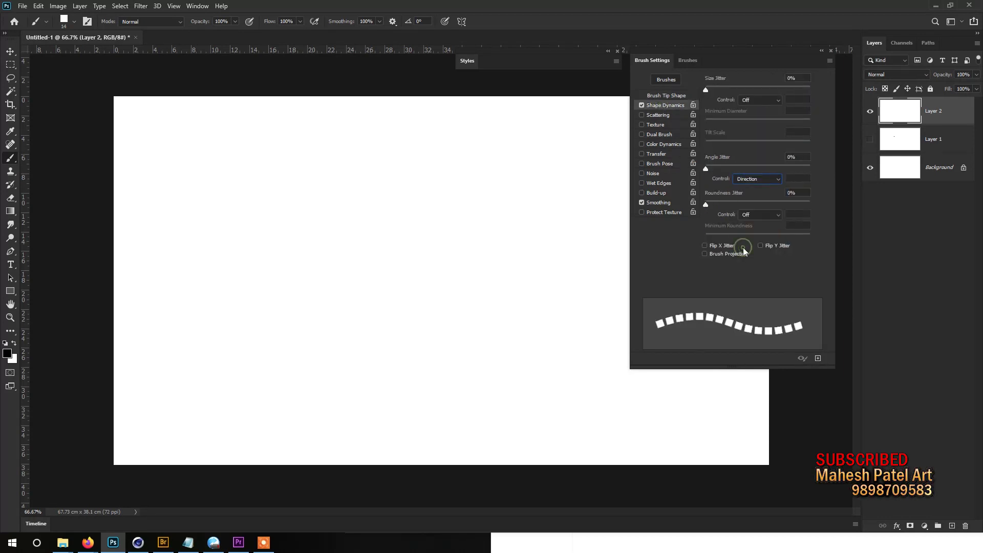
pyautogui.click(660, 145)
# Set the foreground colour to bright magenta and test the colour-jittered brush stroke.
pyautogui.click(8, 353)
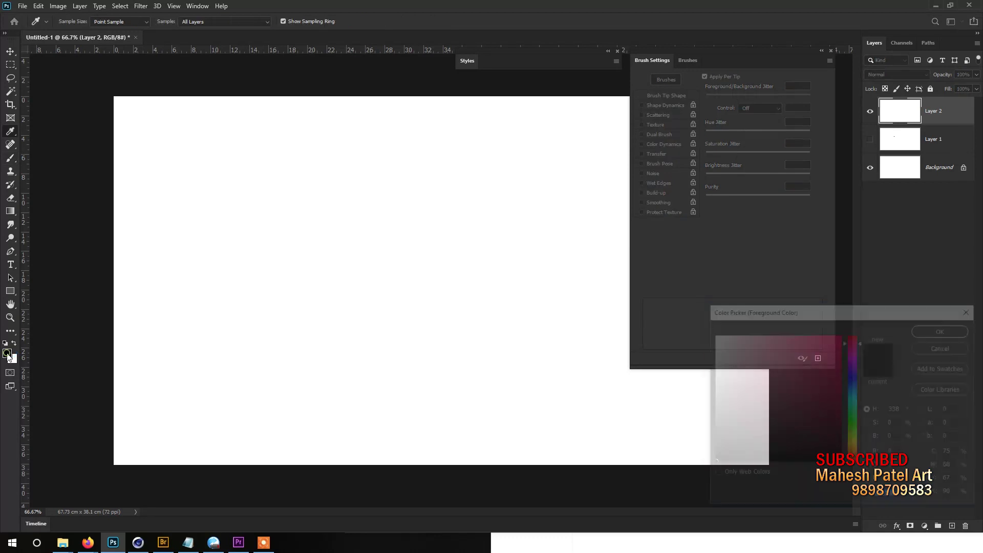
pyautogui.click(862, 358)
pyautogui.click(838, 337)
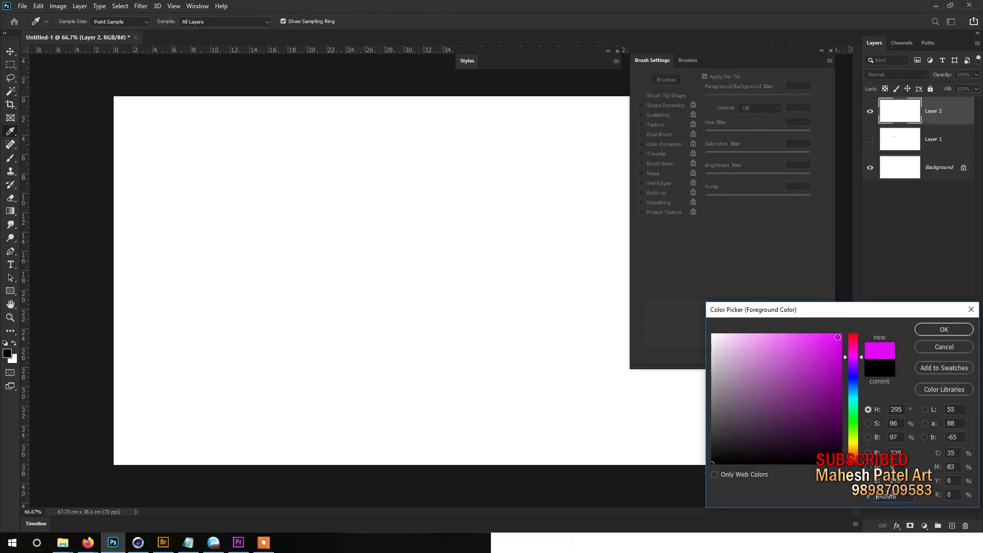
pyautogui.click(936, 330)
pyautogui.press('b')
pyautogui.moveTo(492, 281); pyautogui.dragTo(441, 162)
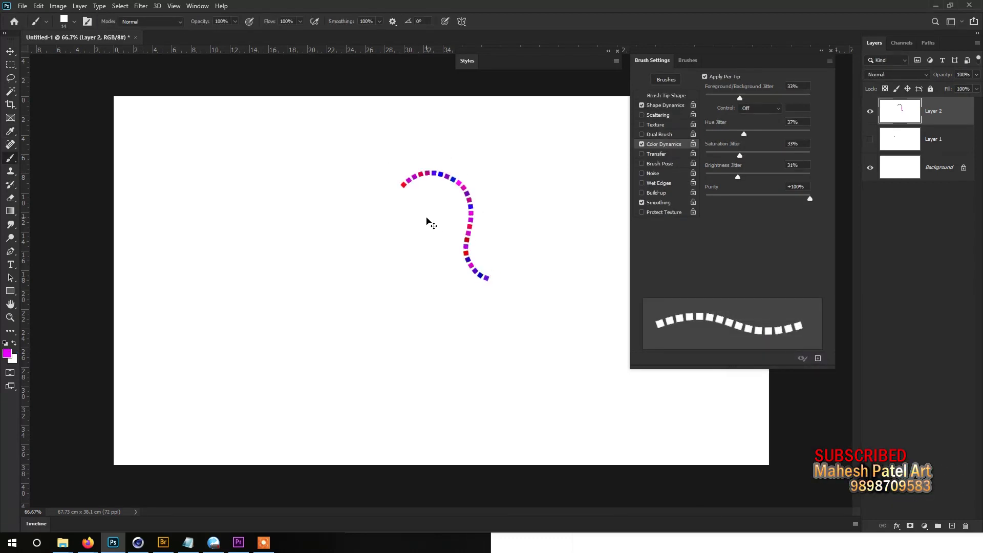
pyautogui.hotkey('ctrl', 'z')
pyautogui.click(461, 21)
# Apply Mandala symmetry and reduce the brush size to 9 px.
pyautogui.click(477, 148)
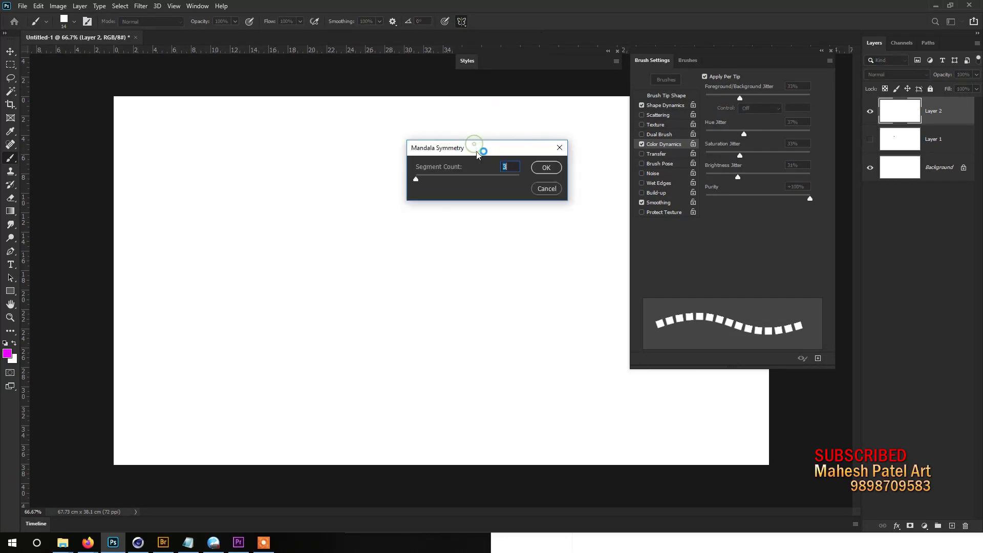
pyautogui.click(544, 168)
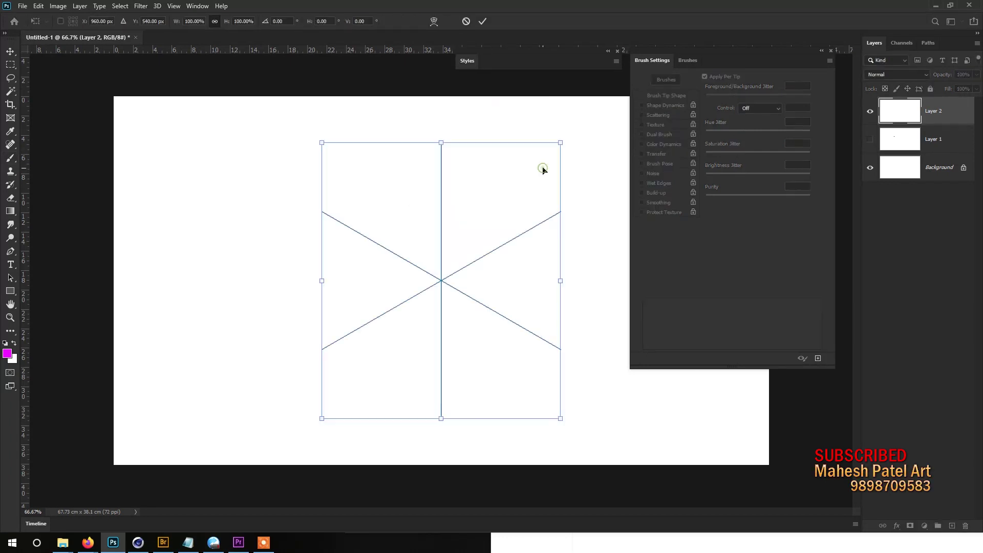
pyautogui.press('Return')
pyautogui.keyDown('alt'); pyautogui.scroll(3, 457, 263); pyautogui.keyUp('alt')
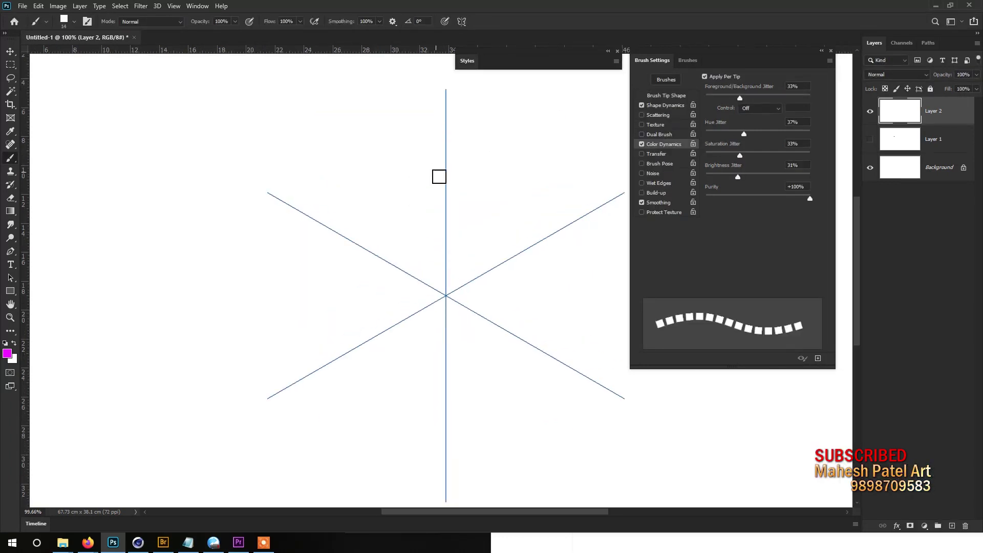
pyautogui.click(659, 95)
pyautogui.moveTo(712, 190); pyautogui.dragTo(710, 190)
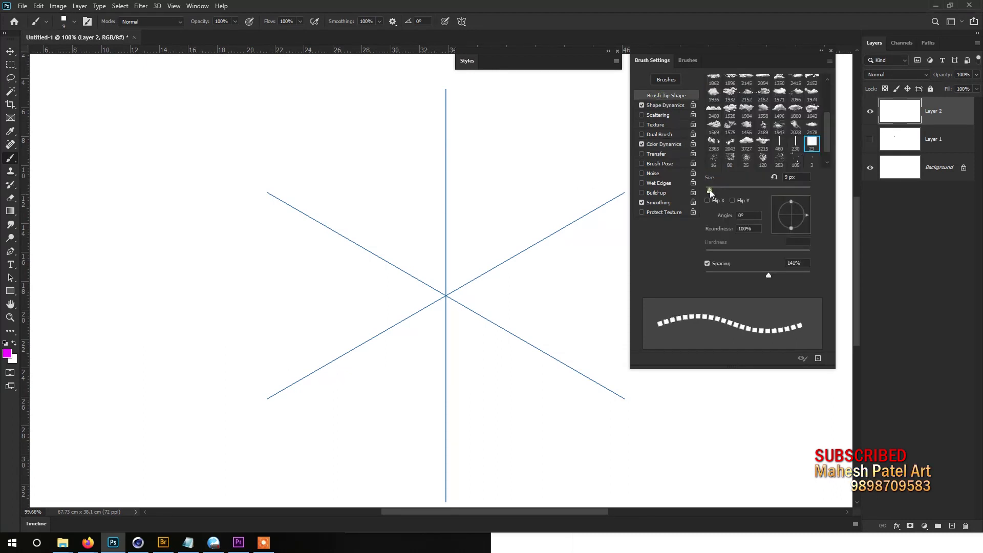
# Paint mirrored dotted hearts at 9 px and outer S-curve arms at 6 px, then shift colour toward blue.
pyautogui.moveTo(438, 280)
pyautogui.mouseDown()
pyautogui.moveTo(419, 187)
pyautogui.moveTo(404, 222)
pyautogui.moveTo(436, 224)
pyautogui.moveTo(437, 192)
pyautogui.moveTo(406, 208)
pyautogui.moveTo(413, 211)
pyautogui.mouseUp()
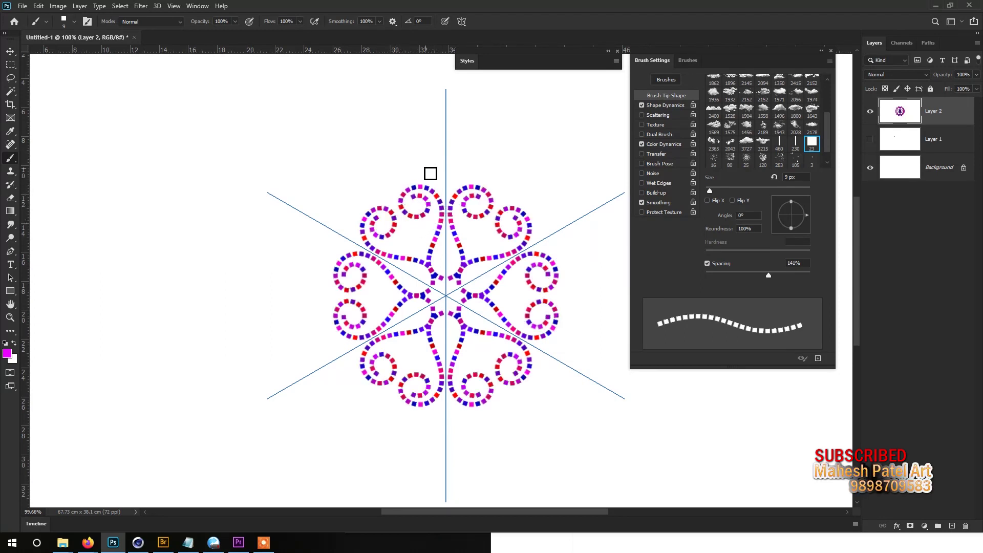
pyautogui.press('[')
pyautogui.press('[')
pyautogui.press('[')
pyautogui.moveTo(410, 168)
pyautogui.mouseDown()
pyautogui.moveTo(429, 136)
pyautogui.moveTo(455, 123)
pyautogui.moveTo(429, 92)
pyautogui.moveTo(417, 97)
pyautogui.moveTo(435, 137)
pyautogui.moveTo(430, 103)
pyautogui.moveTo(414, 121)
pyautogui.mouseUp()
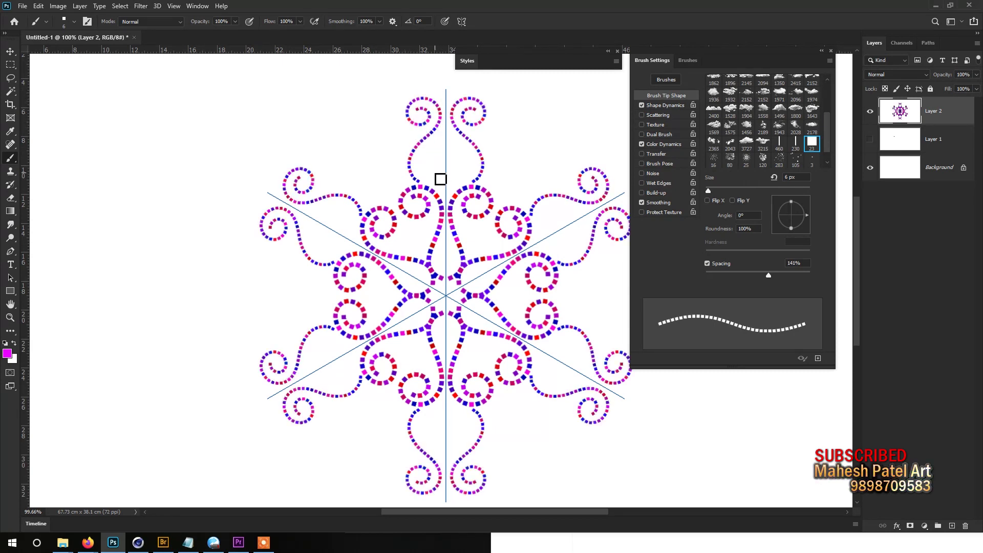
pyautogui.click(8, 354)
pyautogui.moveTo(856, 368); pyautogui.dragTo(856, 382)
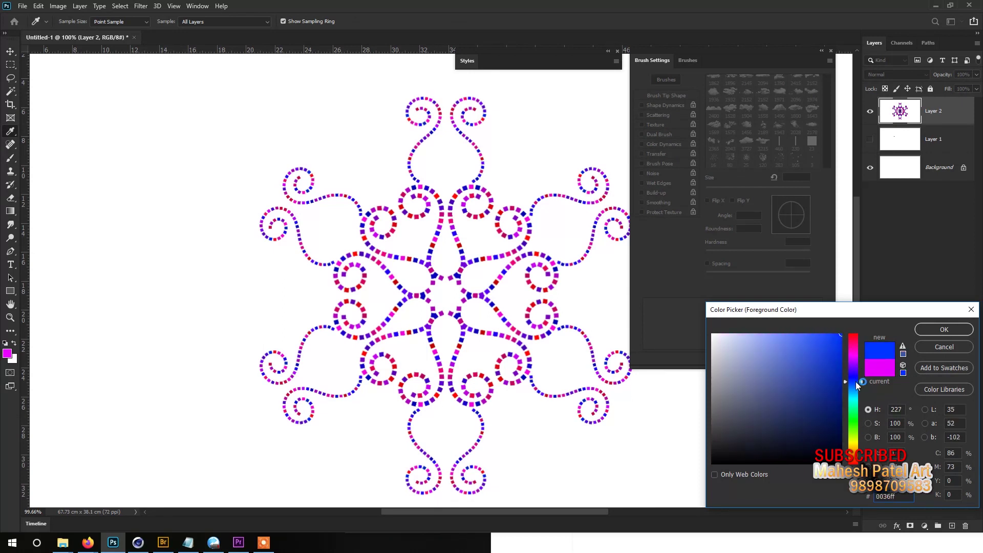
# Confirm the blue colour and paint mirrored teal inner curves and dotted leaf shapes.
pyautogui.click(944, 330)
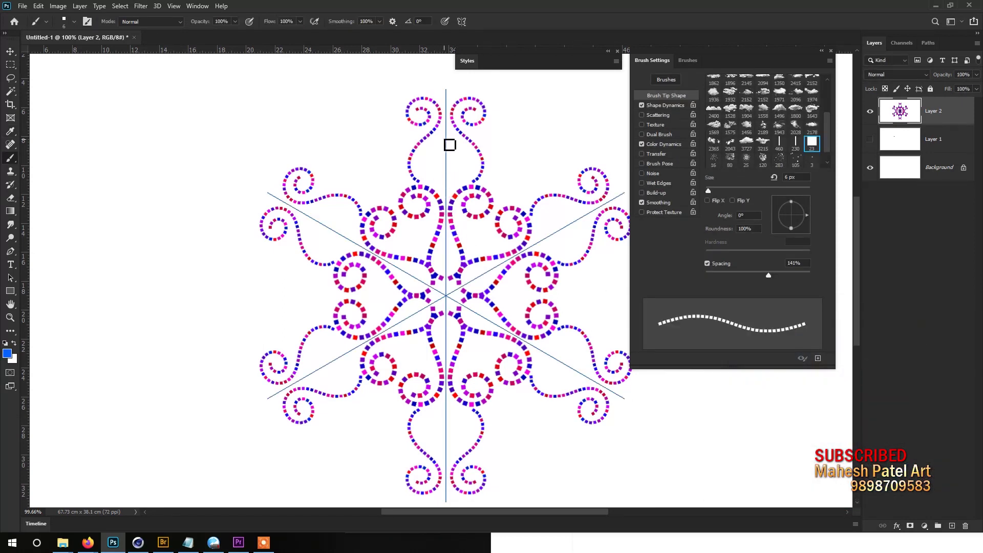
pyautogui.moveTo(433, 154)
pyautogui.mouseDown()
pyautogui.moveTo(419, 167)
pyautogui.moveTo(428, 192)
pyautogui.moveTo(461, 196)
pyautogui.mouseUp()
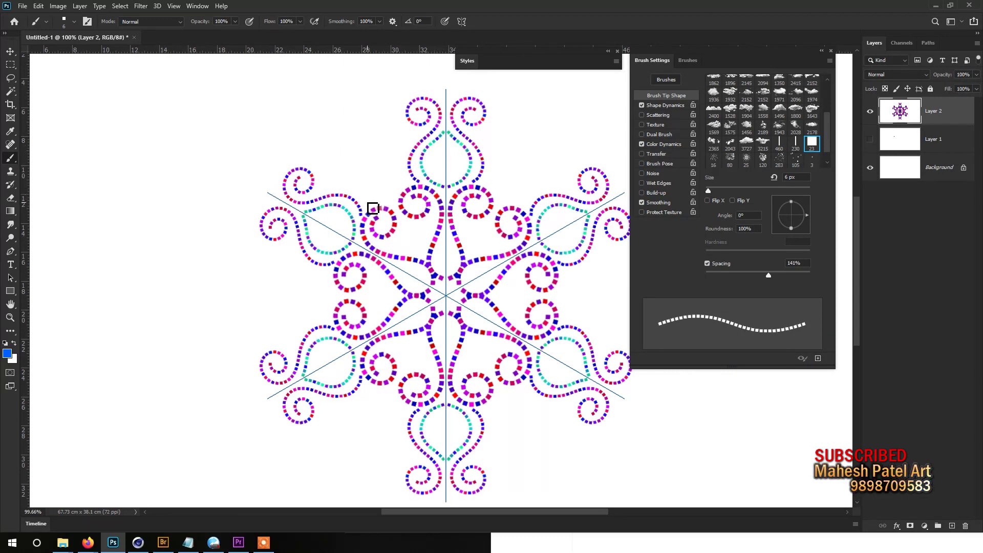
pyautogui.moveTo(386, 204)
pyautogui.mouseDown()
pyautogui.moveTo(362, 186)
pyautogui.moveTo(370, 148)
pyautogui.moveTo(406, 159)
pyautogui.moveTo(382, 123)
pyautogui.moveTo(398, 99)
pyautogui.moveTo(351, 86)
pyautogui.moveTo(327, 107)
pyautogui.moveTo(358, 108)
pyautogui.mouseUp()
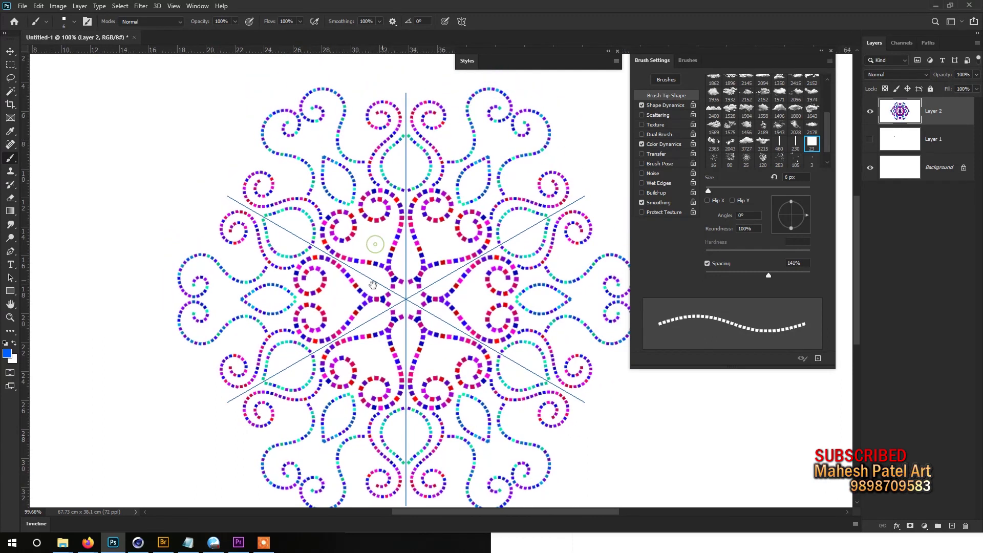
pyautogui.scroll(3, 368, 284)
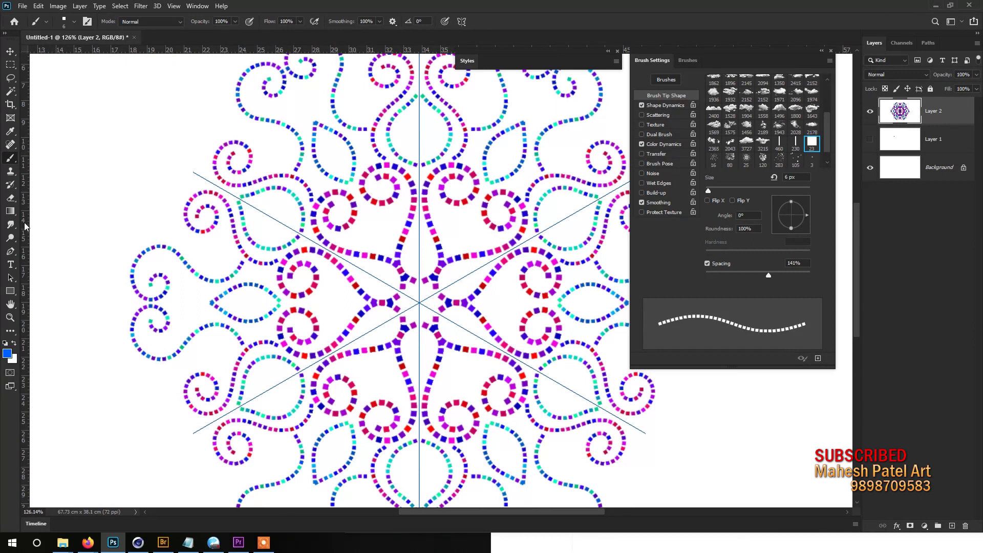
# At 26% spacing, paint solid yellow teardrop petals around the centre with Color Dynamics off.
pyautogui.click(721, 274)
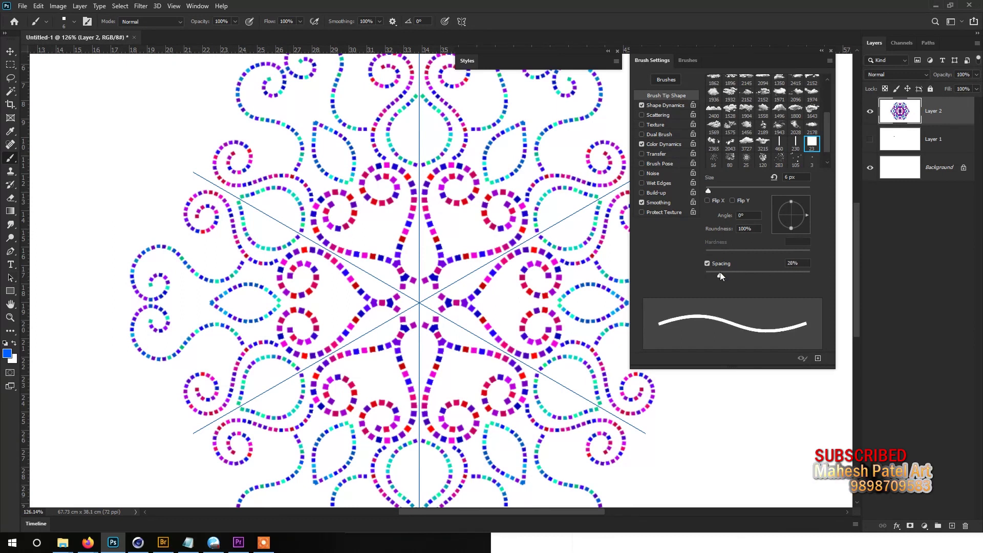
pyautogui.click(7, 353)
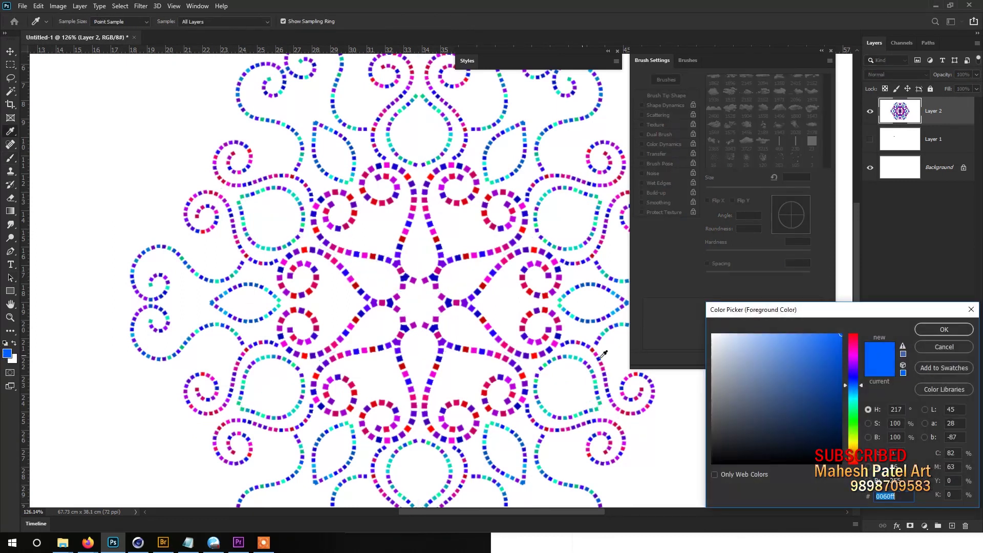
pyautogui.moveTo(850, 440); pyautogui.dragTo(852, 444)
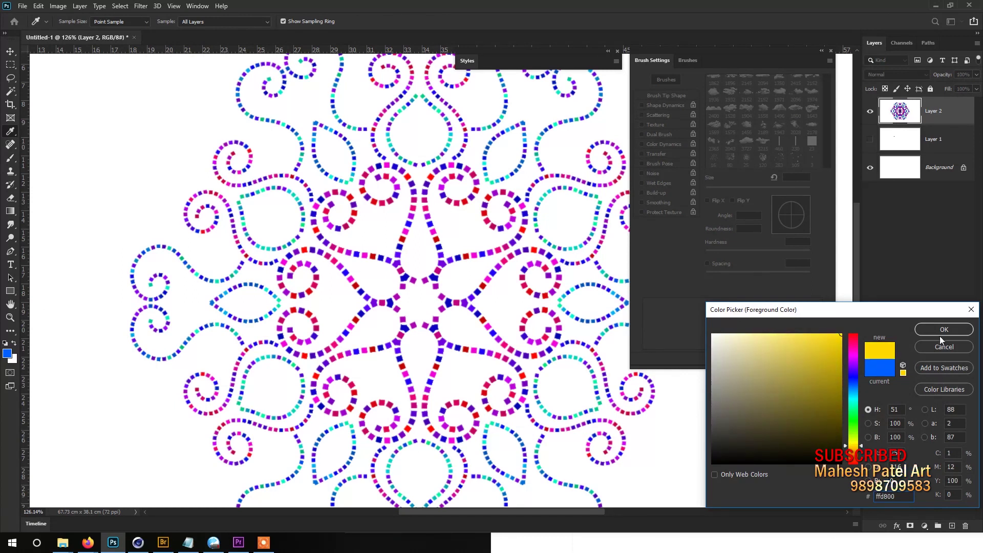
pyautogui.click(941, 332)
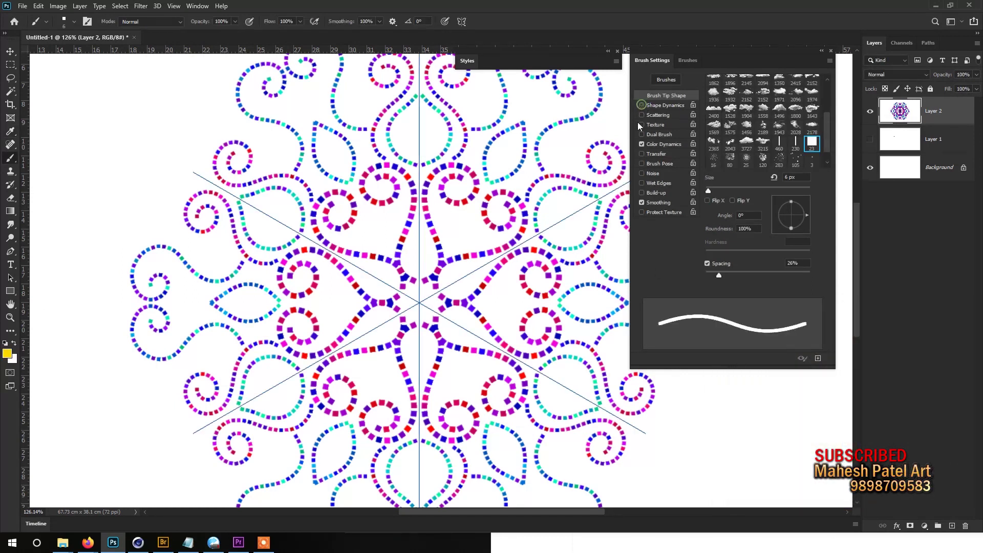
pyautogui.click(367, 219)
pyautogui.moveTo(358, 282)
pyautogui.mouseDown()
pyautogui.moveTo(386, 282)
pyautogui.moveTo(410, 318)
pyautogui.mouseUp()
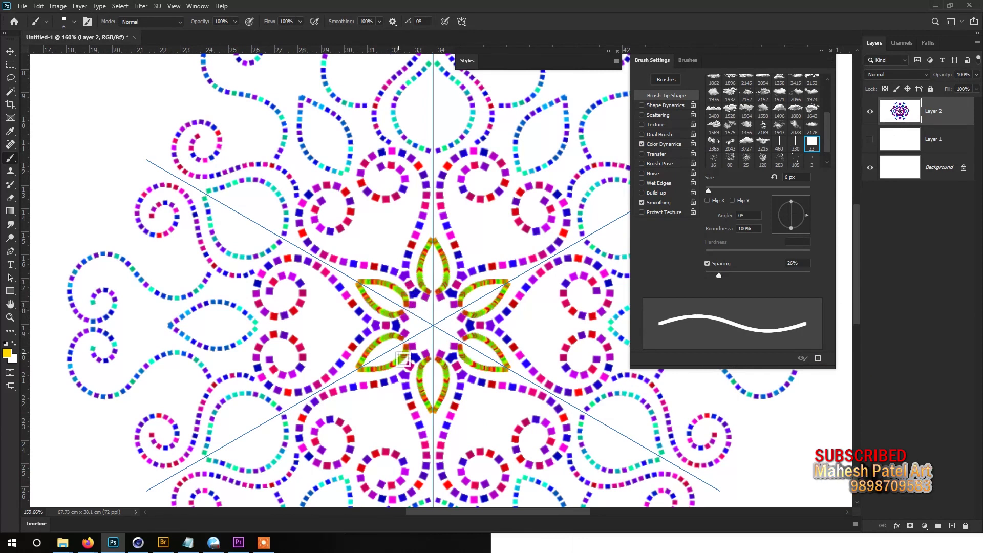
pyautogui.hotkey('ctrl', 'z')
pyautogui.click(641, 144)
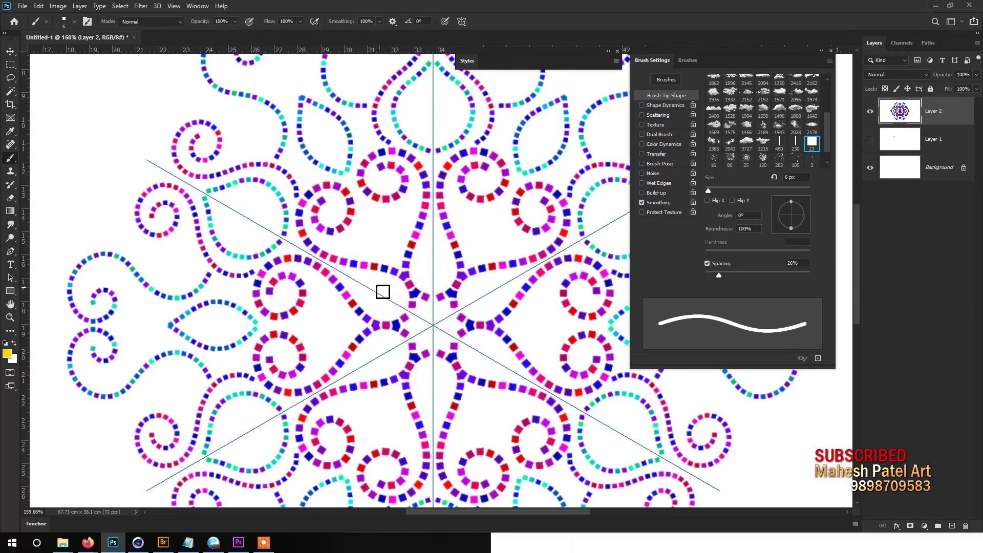
pyautogui.moveTo(367, 286)
pyautogui.mouseDown()
pyautogui.moveTo(406, 317)
pyautogui.moveTo(360, 287)
pyautogui.moveTo(397, 298)
pyautogui.mouseUp()
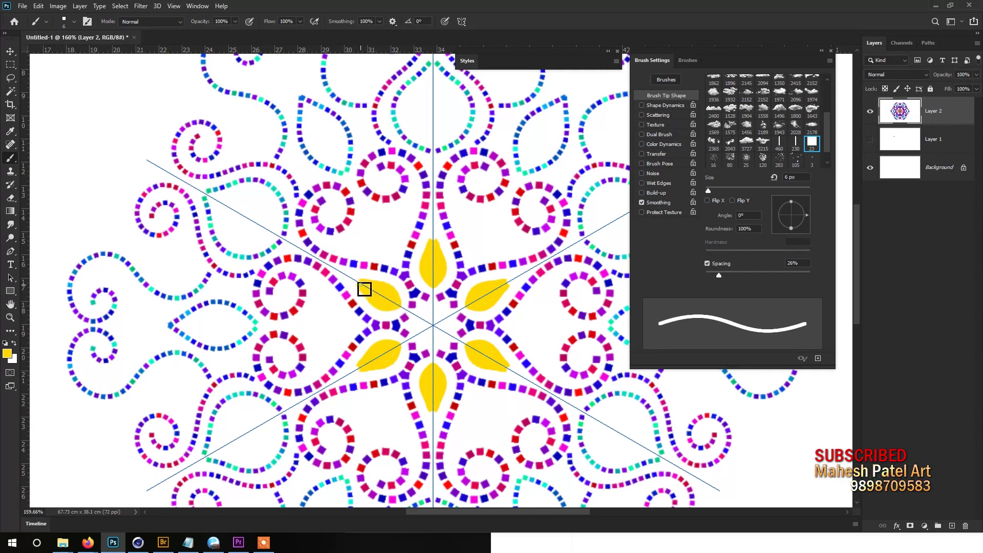
# Reduce the brush to 4 px and paint mirrored purple petal outlines around the centre.
pyautogui.scroll(2, 482, 250)
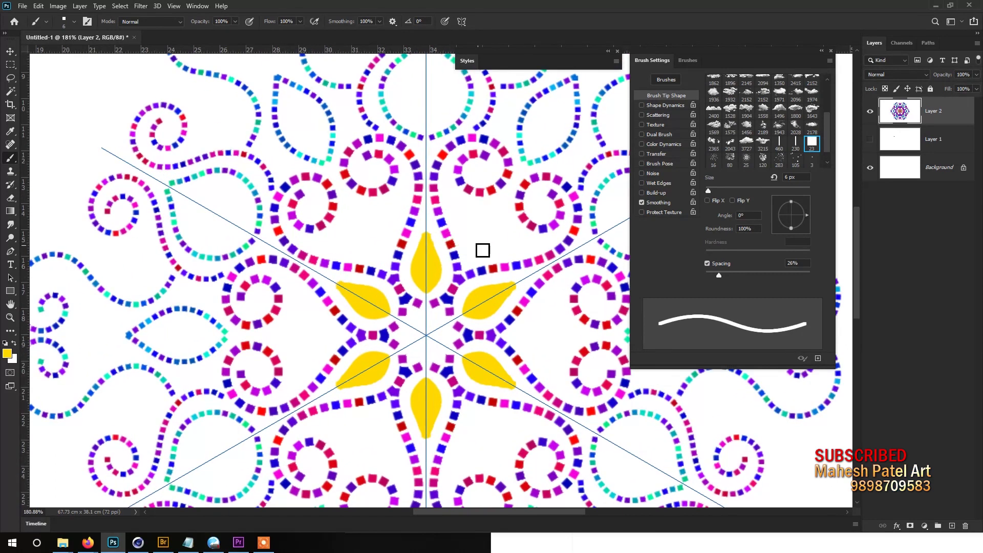
pyautogui.press('[')
pyautogui.moveTo(469, 251); pyautogui.dragTo(518, 199)
pyautogui.hotkey('ctrl', 'z')
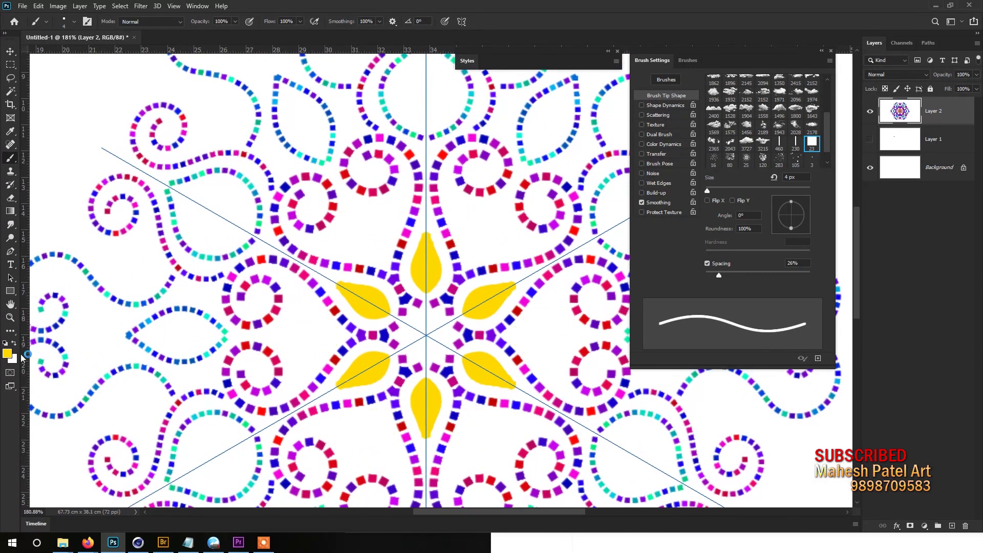
pyautogui.click(7, 354)
pyautogui.click(854, 361)
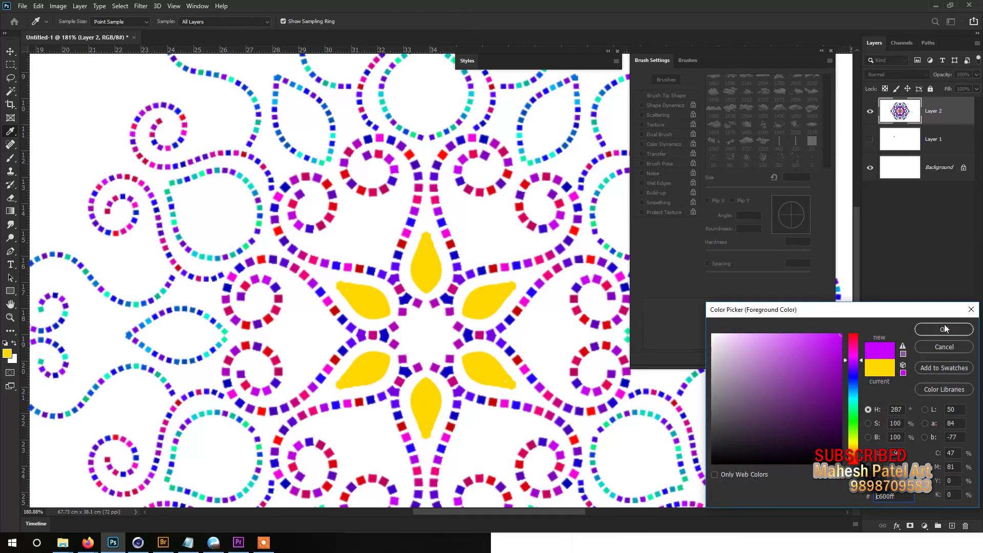
pyautogui.click(944, 328)
pyautogui.moveTo(472, 270); pyautogui.dragTo(517, 201)
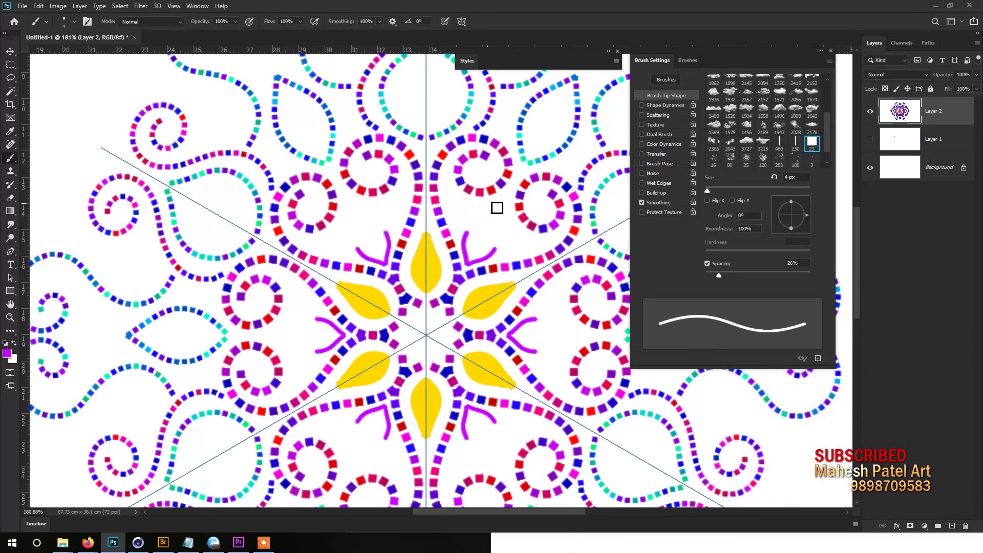
# Fill the six teal-dotted teardrops with solid purple, then fit the mandala on screen.
pyautogui.scroll(-3, 517, 201)
pyautogui.scroll(-2, 461, 200)
pyautogui.scroll(3, 390, 195)
pyautogui.scroll(3, 354, 188)
pyautogui.moveTo(351, 175); pyautogui.dragTo(392, 250)
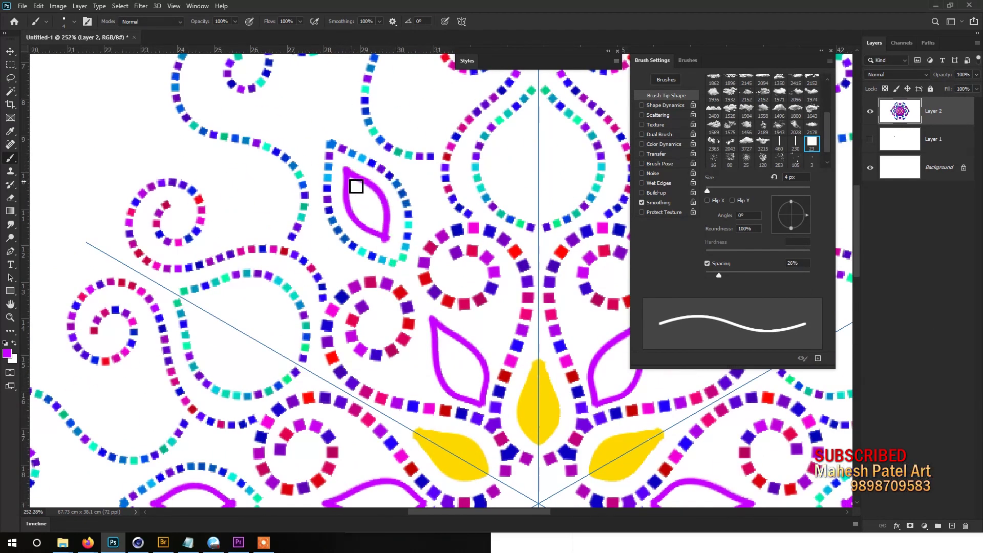
pyautogui.moveTo(358, 219); pyautogui.dragTo(373, 234)
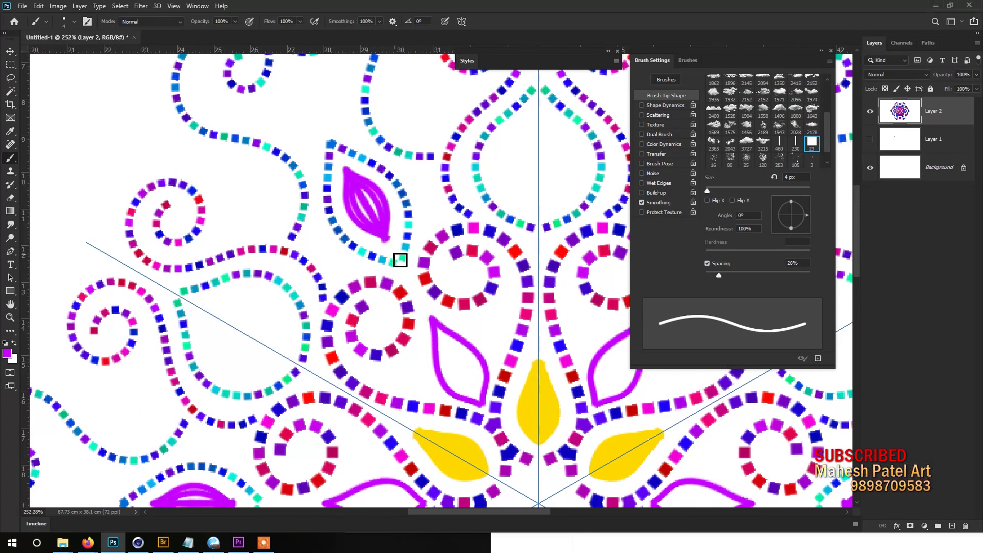
pyautogui.scroll(-2, 391, 249)
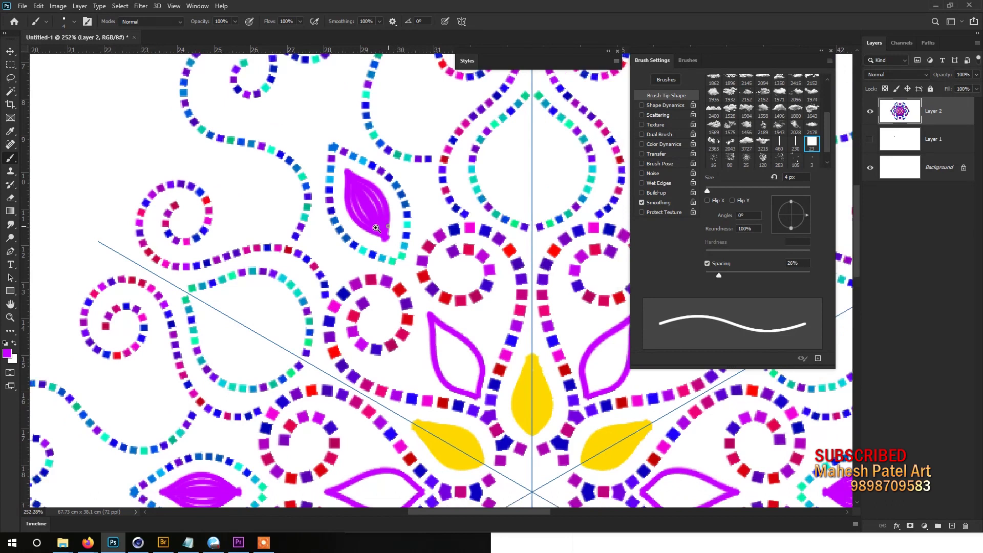
pyautogui.scroll(-3, 391, 249)
pyautogui.scroll(5, 391, 241)
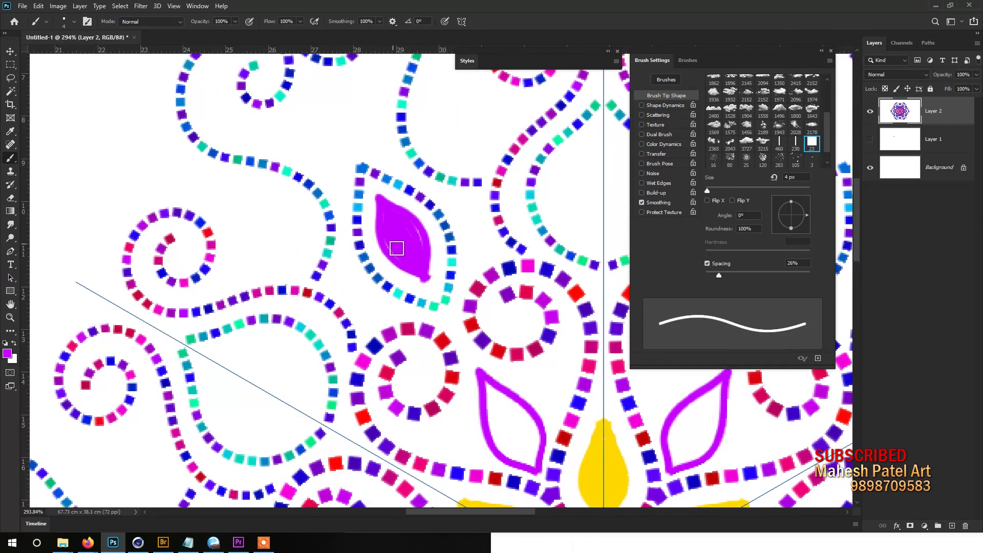
pyautogui.hotkey('ctrl', '0')
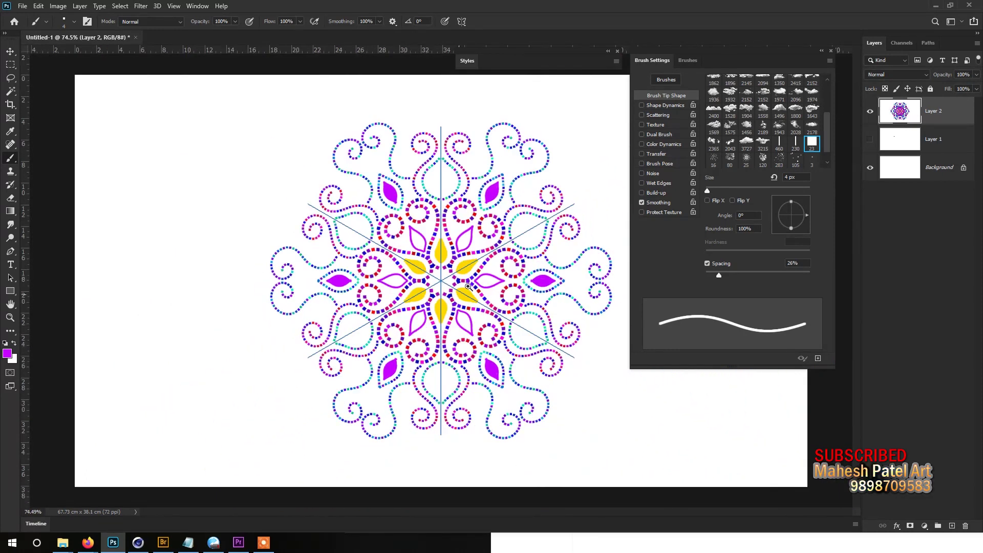
# Draw mirrored magenta and blue leaf outlines inside the dotted teardrops, then zoom out.
pyautogui.keyDown('alt'); pyautogui.scroll(3, 477, 281); pyautogui.keyUp('alt')
pyautogui.keyDown('alt'); pyautogui.click(496, 310); pyautogui.keyUp('alt')
pyautogui.moveTo(340, 228)
pyautogui.mouseDown()
pyautogui.moveTo(402, 261)
pyautogui.moveTo(356, 236)
pyautogui.mouseUp()
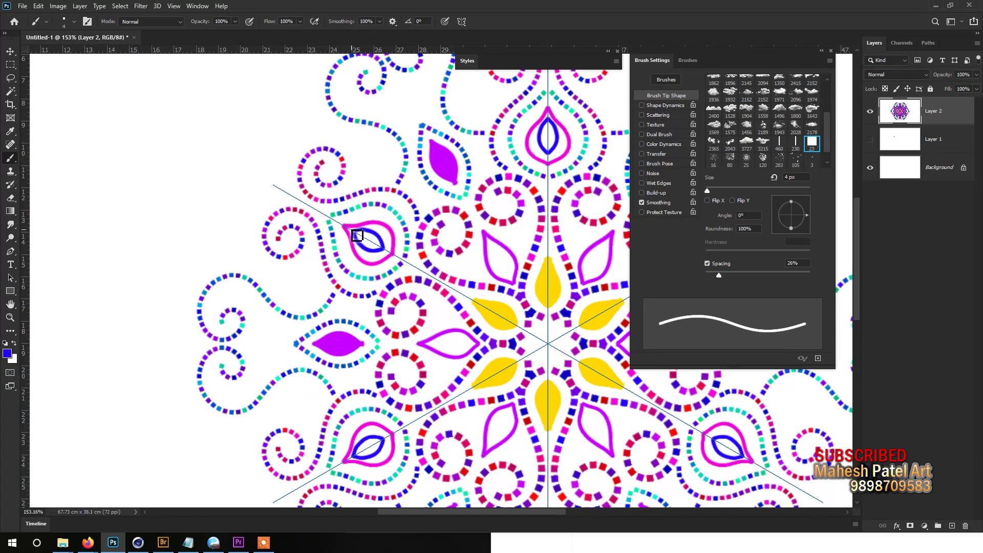
pyautogui.hotkey('ctrl', '-')
pyautogui.hotkey('ctrl', '-')
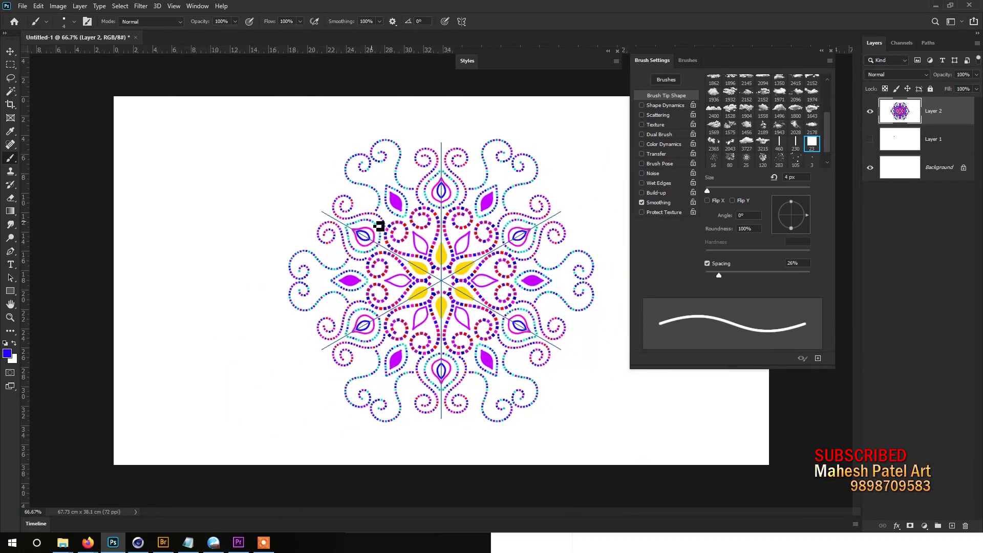
# Turn off mandala symmetry and nudge the mandala slightly down and right.
pyautogui.click(476, 34)
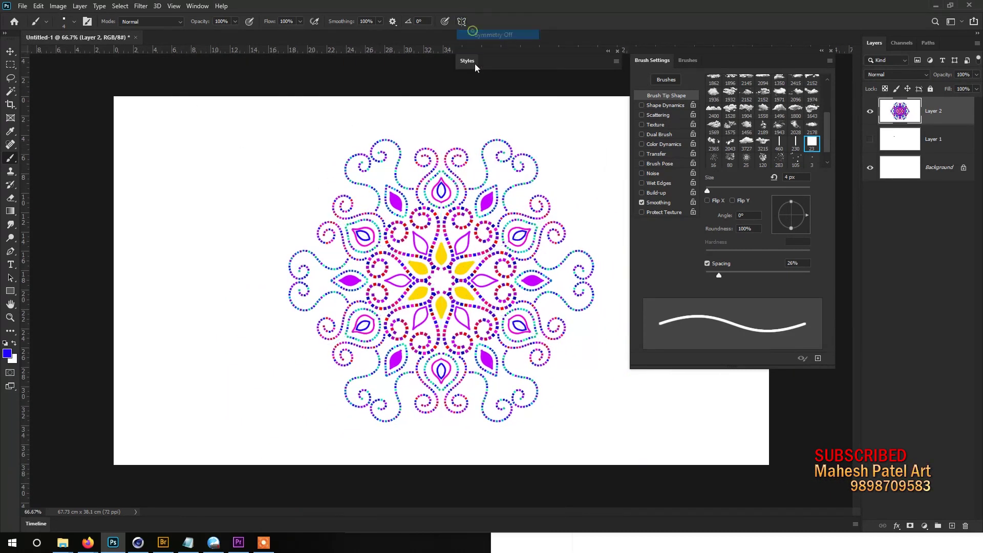
pyautogui.click(10, 52)
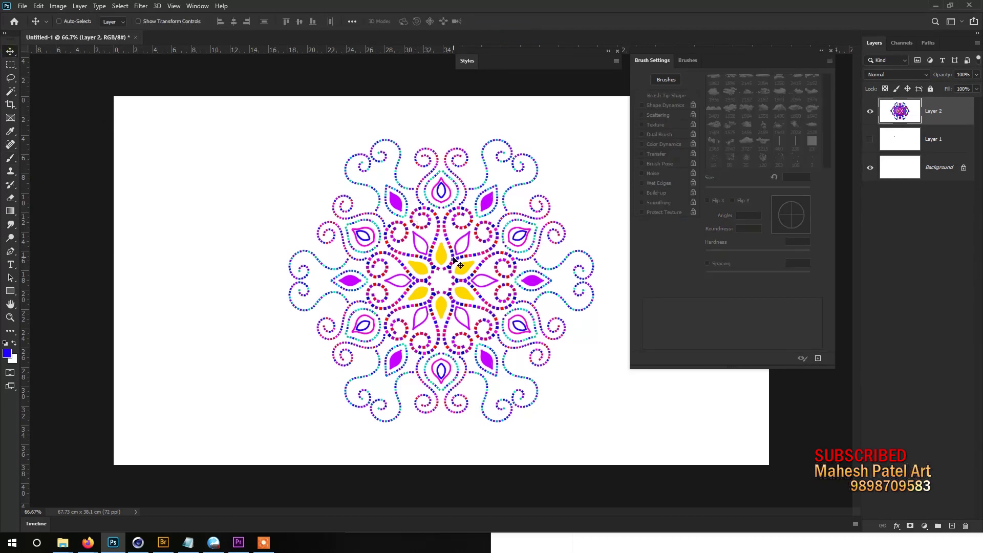
pyautogui.moveTo(454, 261); pyautogui.dragTo(458, 266)
# Add a gradient fill layer above Background using the magenta-to-cyan Purples preset.
pyautogui.click(929, 173)
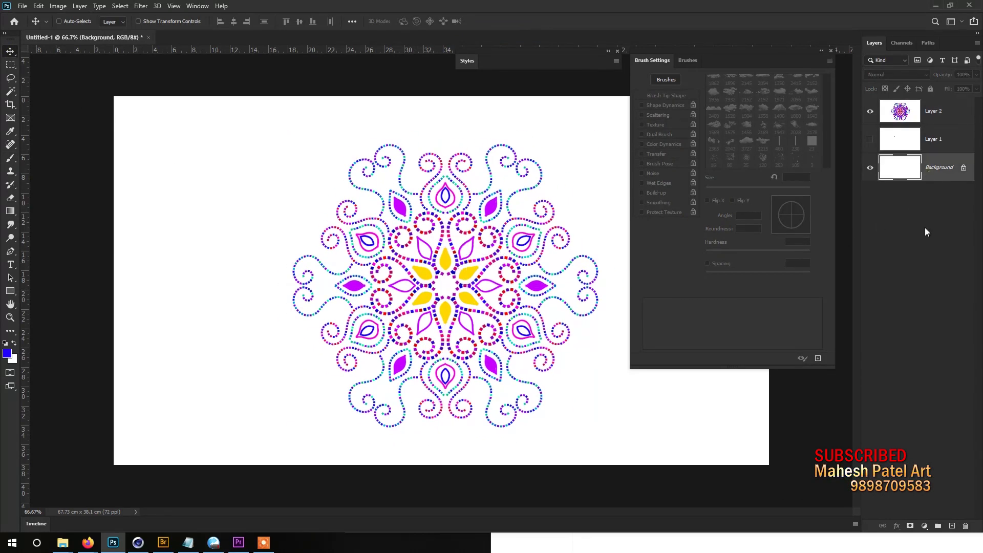
pyautogui.click(925, 517)
pyautogui.click(915, 348)
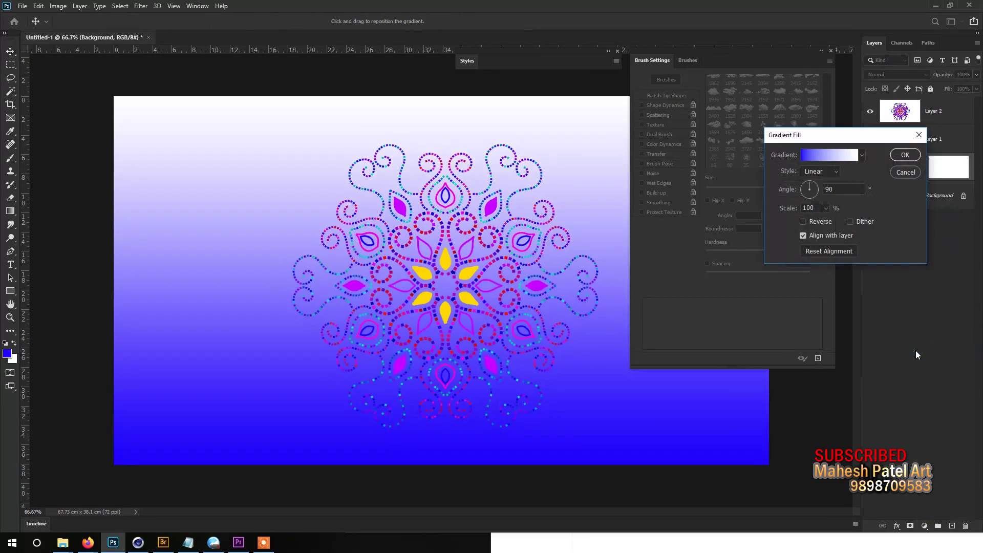
pyautogui.click(830, 155)
pyautogui.click(661, 235)
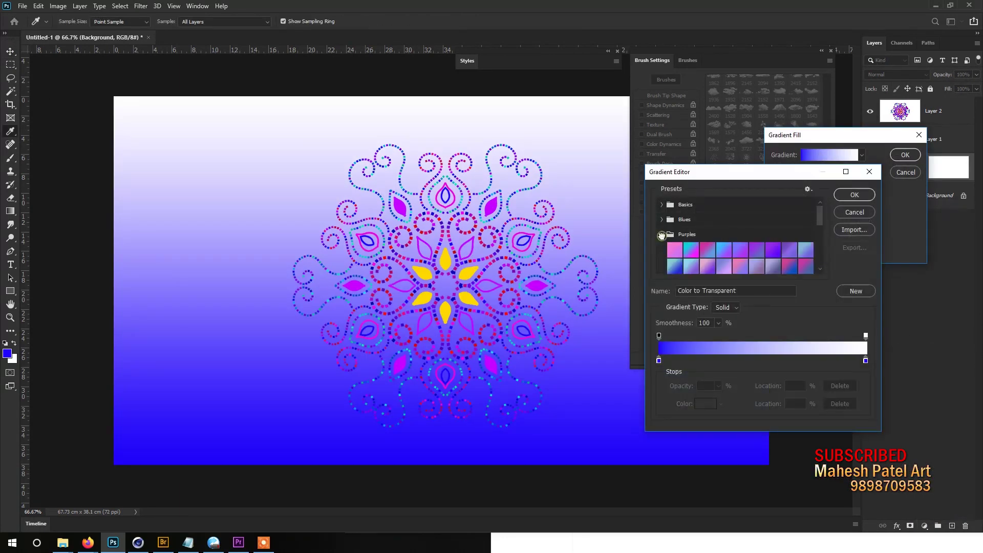
pyautogui.click(690, 251)
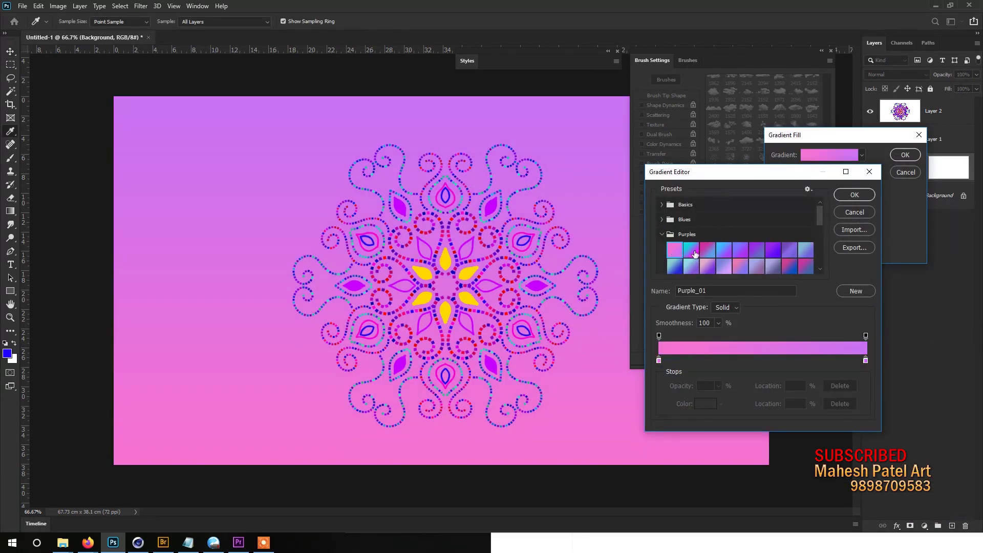
pyautogui.click(691, 250)
pyautogui.click(850, 194)
# Set the gradient fill style to Radial, keep its original direction, and apply it.
pyautogui.click(827, 172)
pyautogui.click(817, 190)
pyautogui.click(793, 210)
pyautogui.click(803, 221)
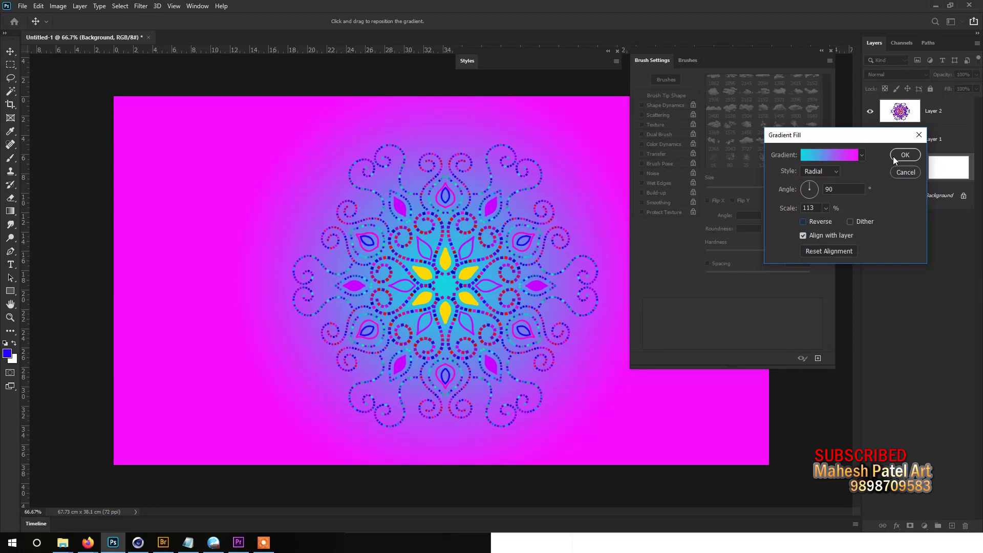
pyautogui.click(906, 155)
pyautogui.click(928, 110)
pyautogui.click(897, 74)
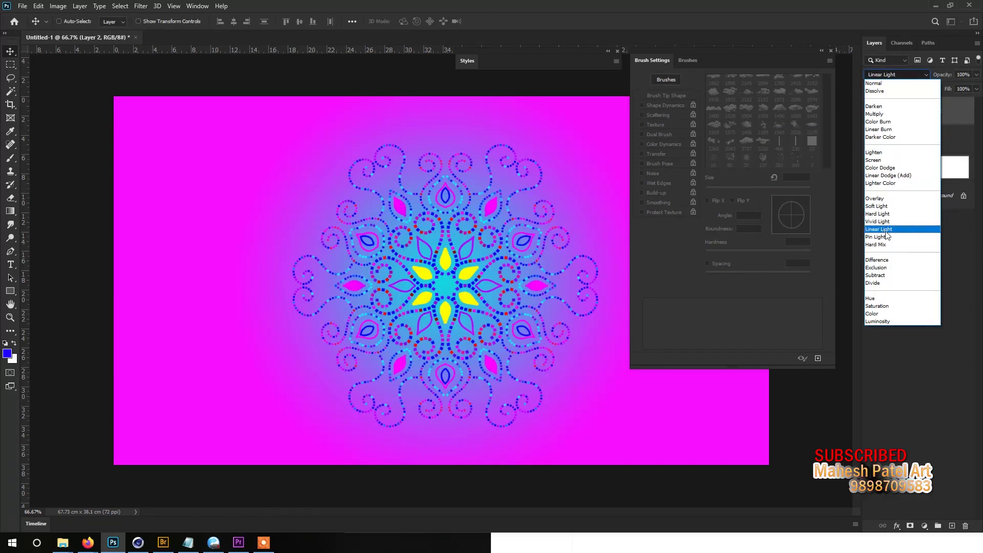
# Blend Layer 2 with Divide so the mandala glows white, and bring up the Timeline panel.
pyautogui.click(892, 283)
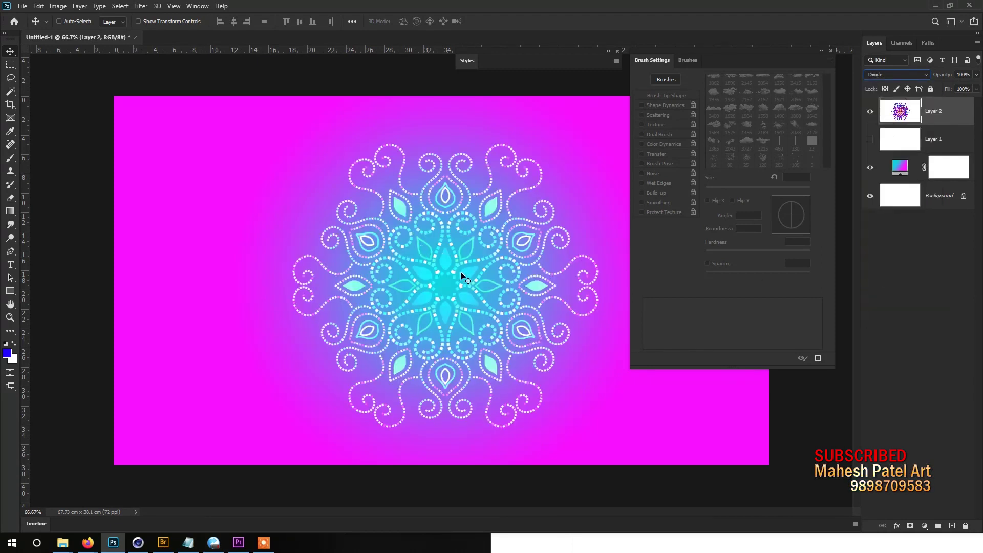
pyautogui.click(34, 523)
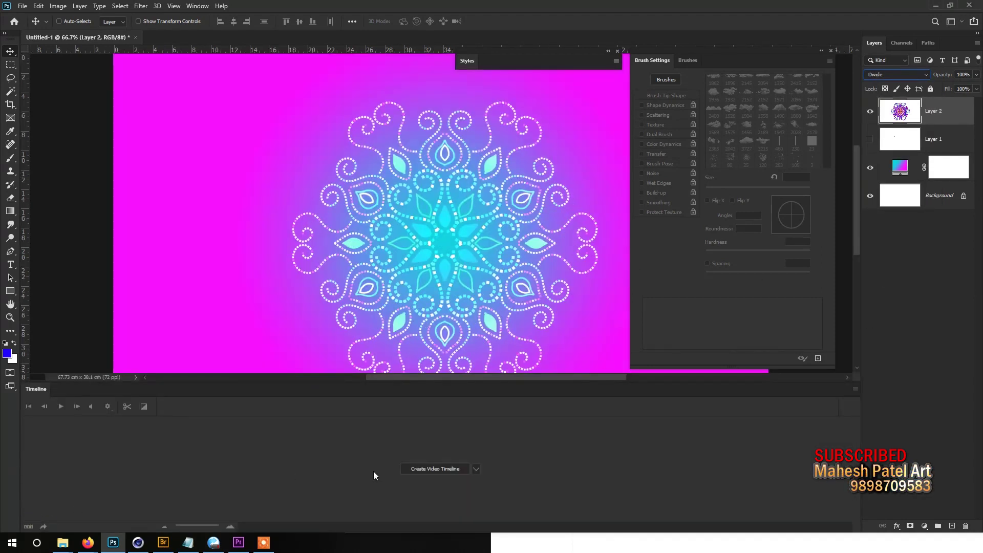
pyautogui.click(198, 6)
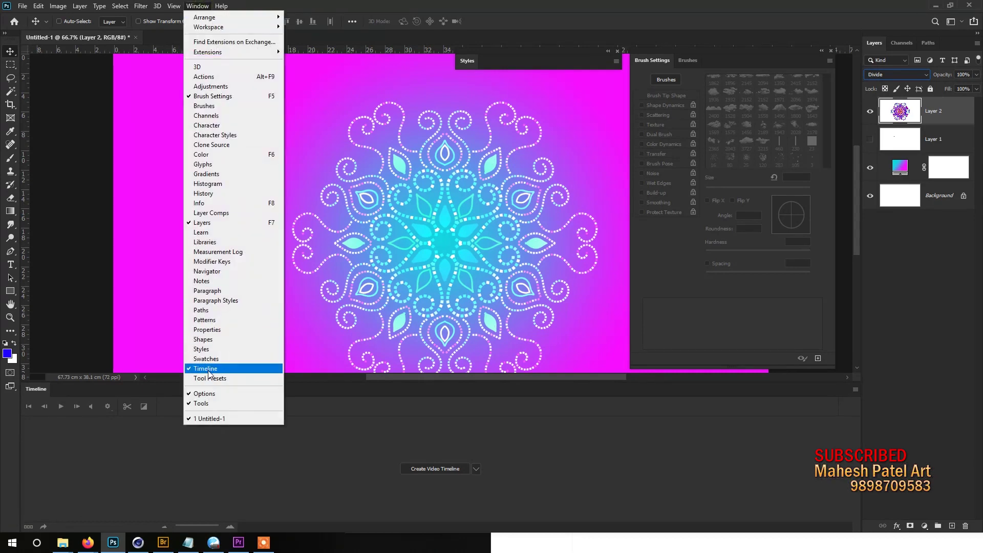
# Create a video timeline with tracks for Layer 2, Layer 1 and Gradient Fill 1, fitting the canvas in view.
pyautogui.click(419, 466)
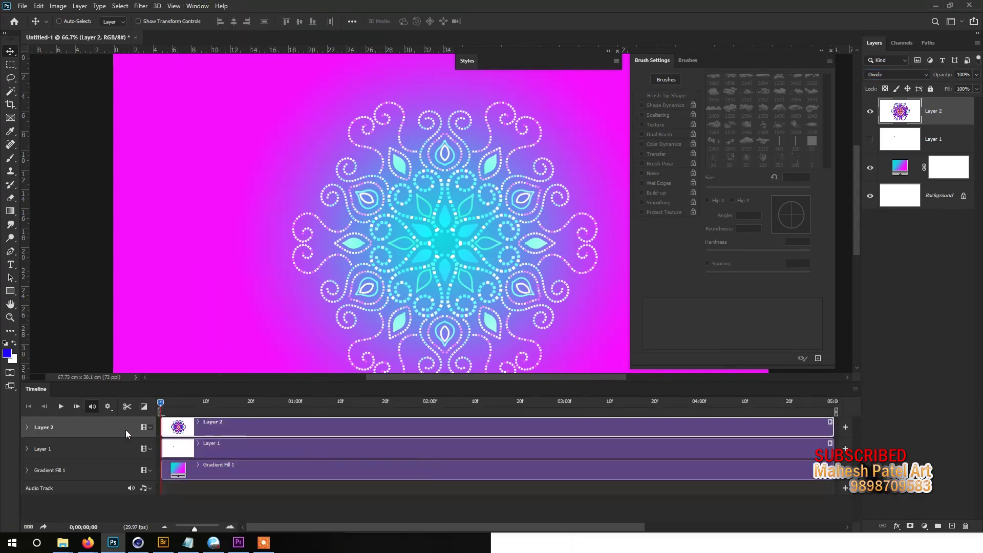
pyautogui.click(27, 427)
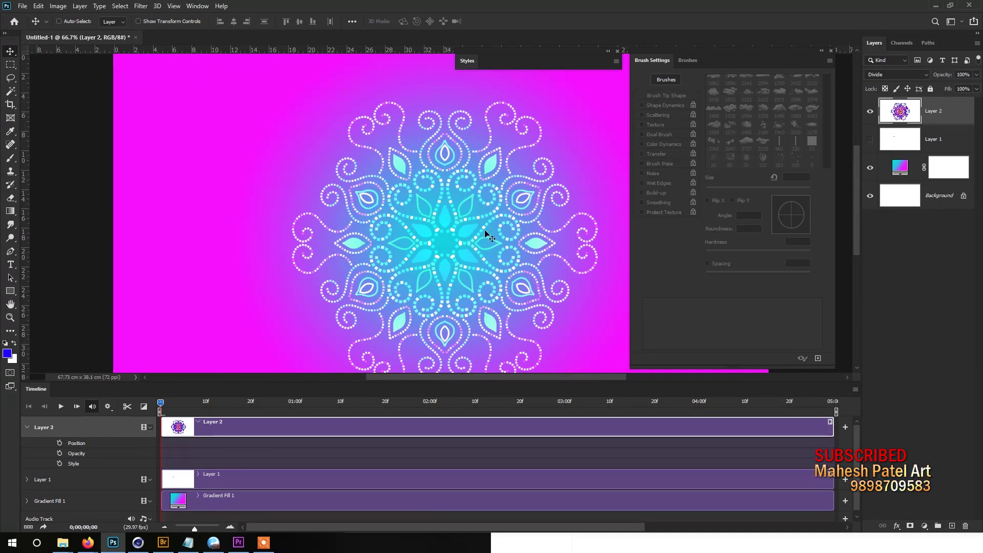
pyautogui.hotkey('ctrl', '0')
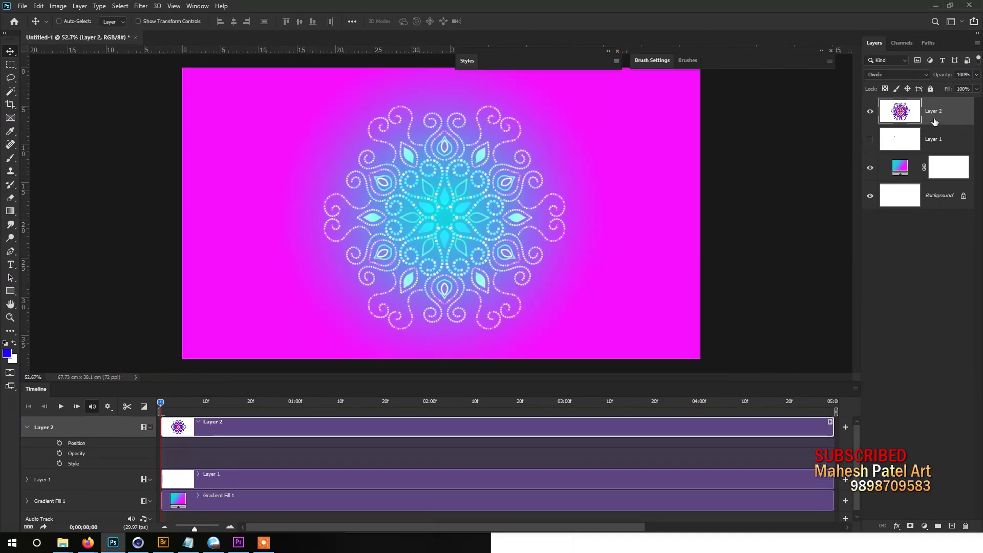
# Convert Layer 2 to a Smart Object, abandoning an accidental Group from Layers.
pyautogui.rightClick(940, 111)
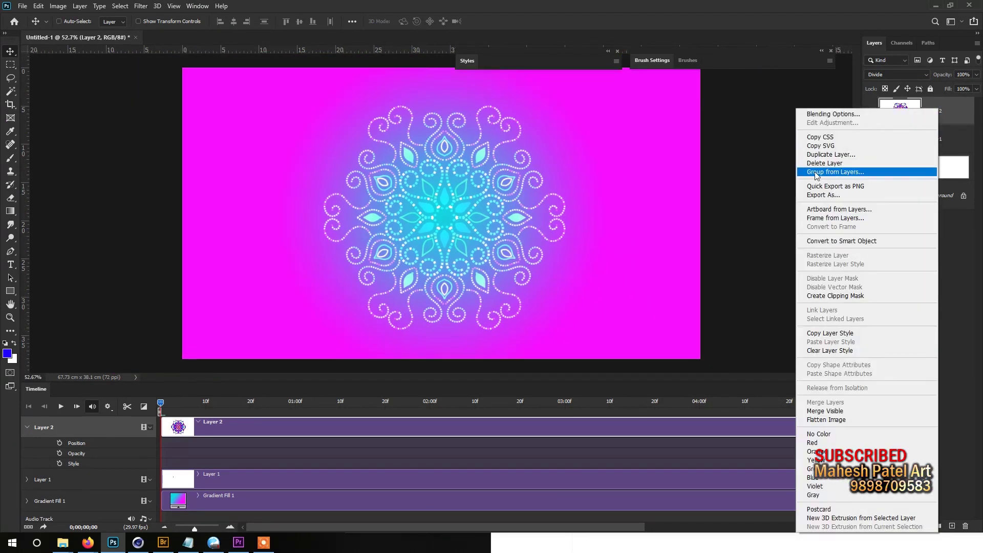
pyautogui.click(815, 173)
pyautogui.press('Escape')
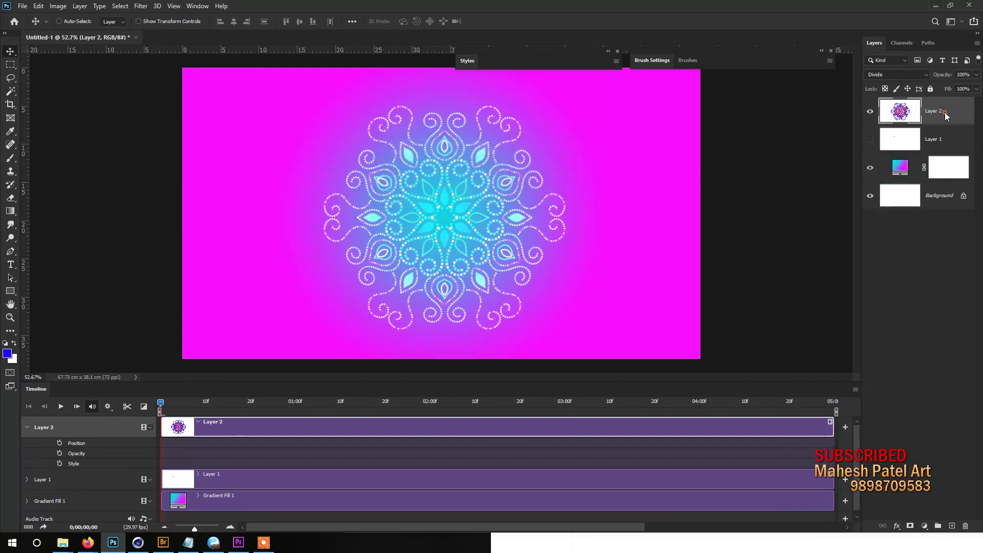
pyautogui.rightClick(946, 116)
pyautogui.click(835, 241)
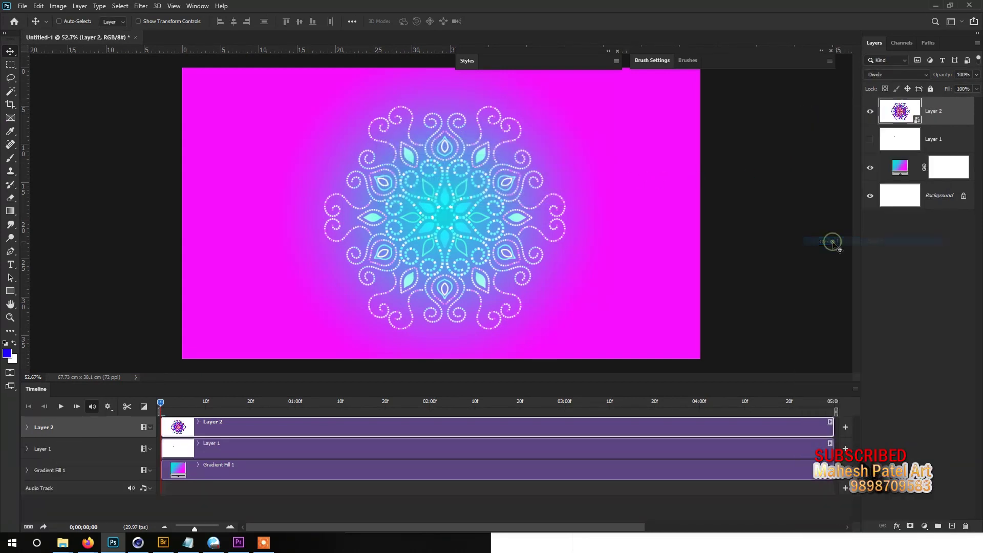
# Keyframe Layer 2's Transform at the start and rotate the mandala 150° at 02:00.
pyautogui.click(27, 427)
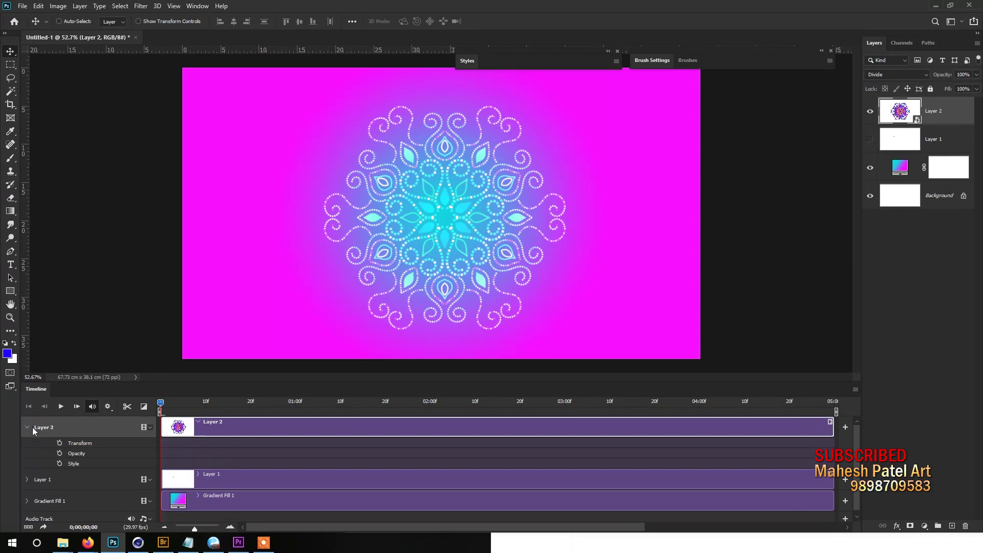
pyautogui.click(60, 443)
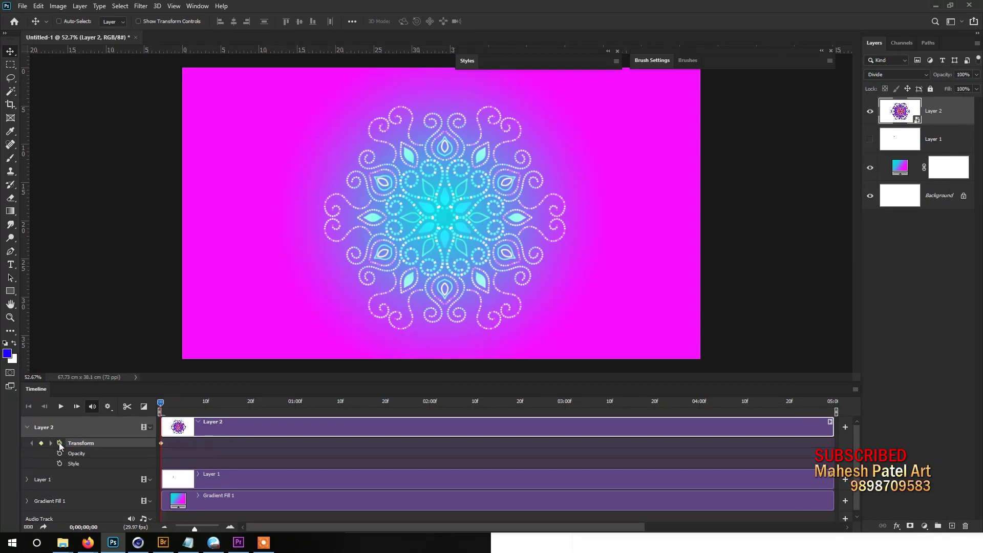
pyautogui.click(432, 404)
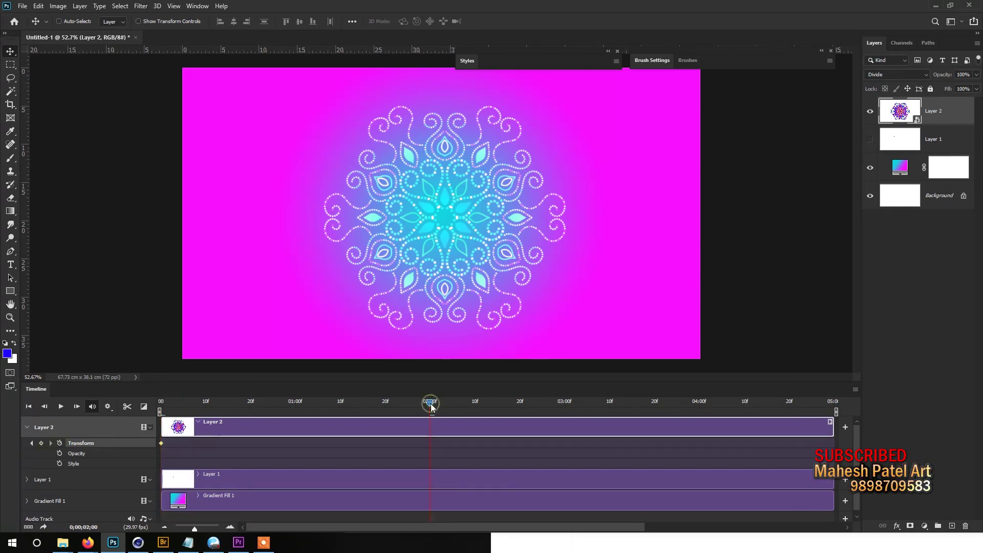
pyautogui.click(37, 7)
pyautogui.click(61, 229)
pyautogui.moveTo(578, 99)
pyautogui.mouseDown()
pyautogui.moveTo(424, 299)
pyautogui.moveTo(385, 224)
pyautogui.mouseUp()
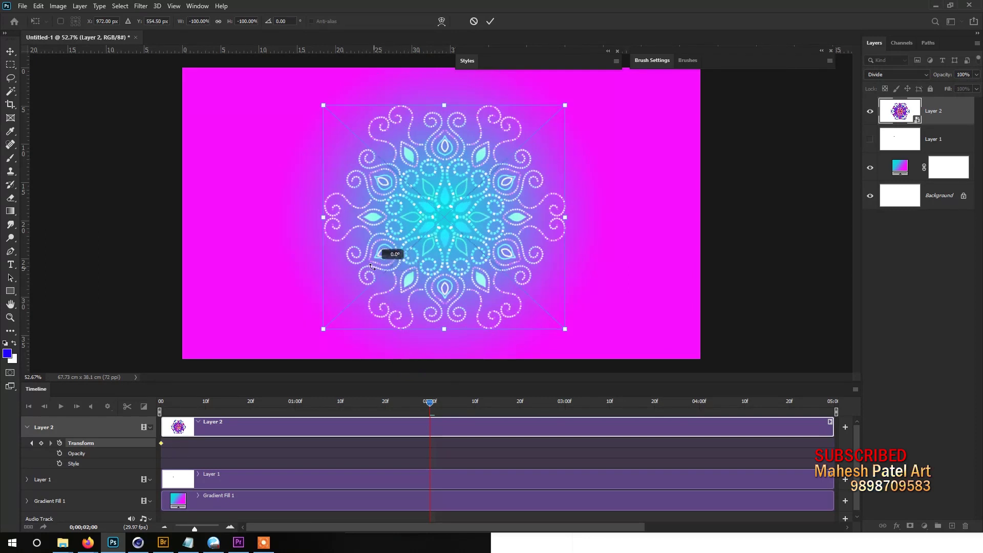
pyautogui.click(490, 21)
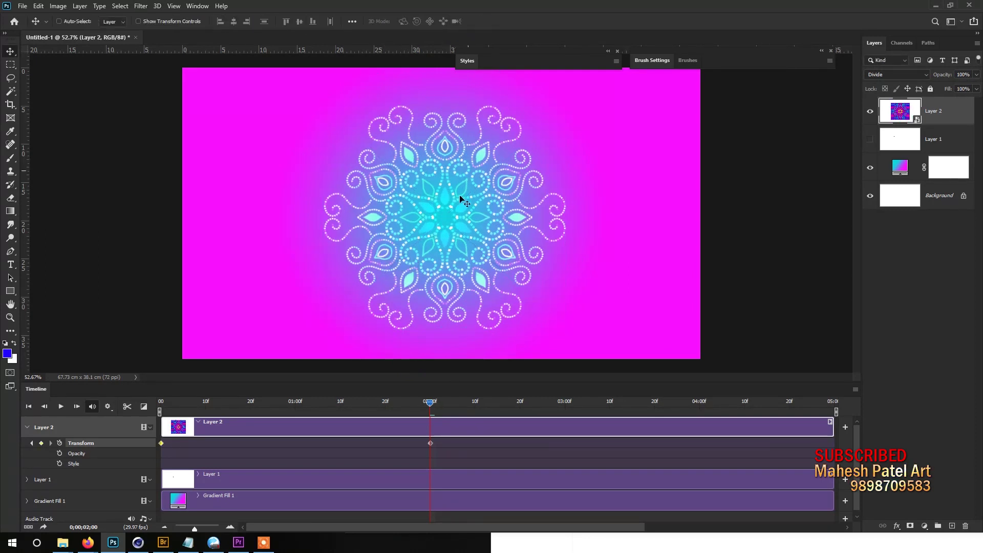
# Move the rotation keyframe to 04:28 and play back the spin.
pyautogui.moveTo(421, 405); pyautogui.dragTo(309, 403)
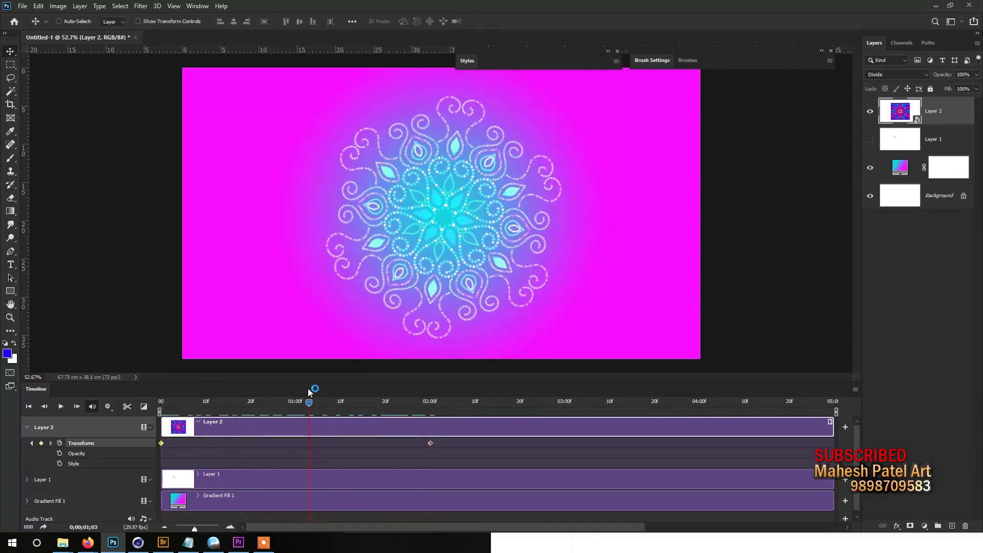
pyautogui.moveTo(430, 444); pyautogui.dragTo(835, 444)
pyautogui.press('space')
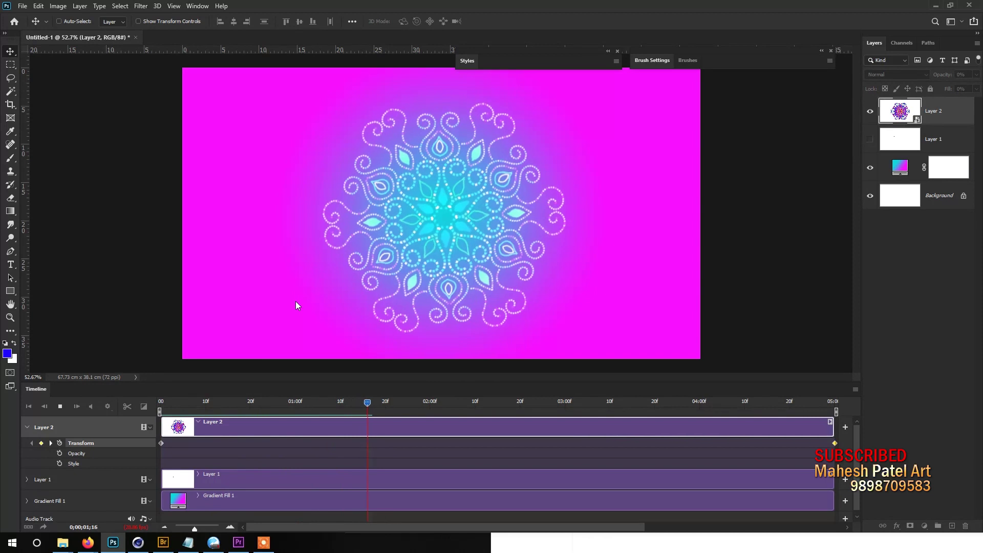
pyautogui.press('space')
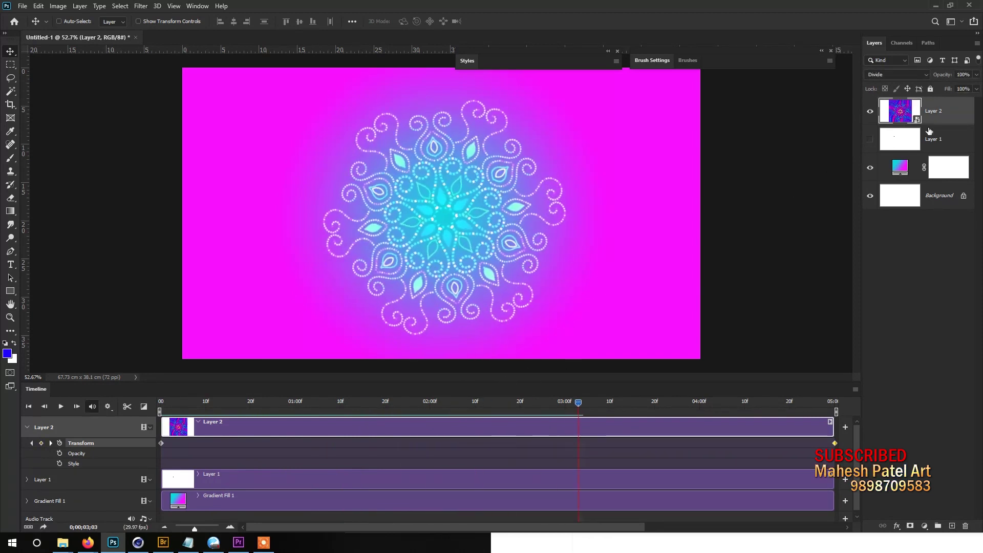
# Convert Layer 2 to a Smart Object and return the playhead to the first frame.
pyautogui.rightClick(941, 117)
pyautogui.click(853, 193)
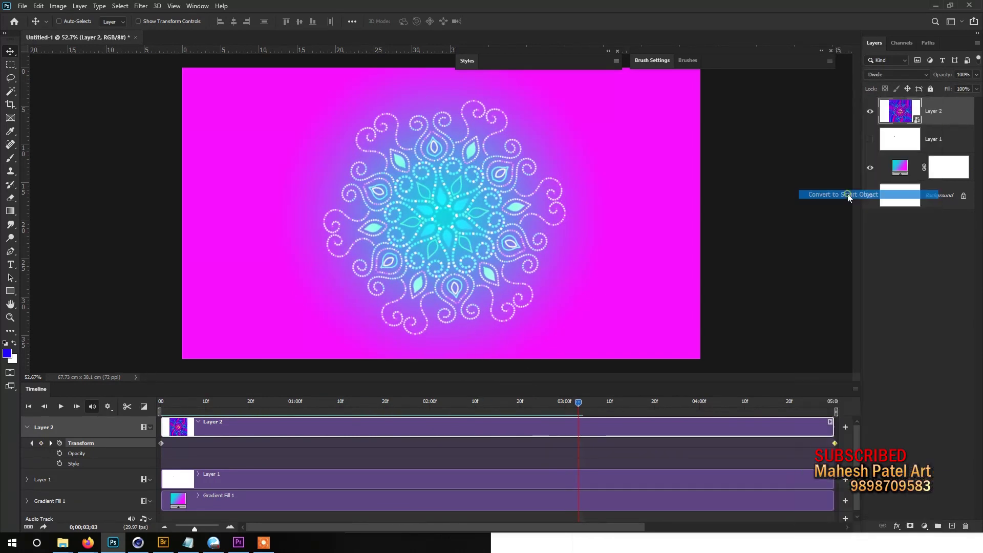
pyautogui.click(27, 427)
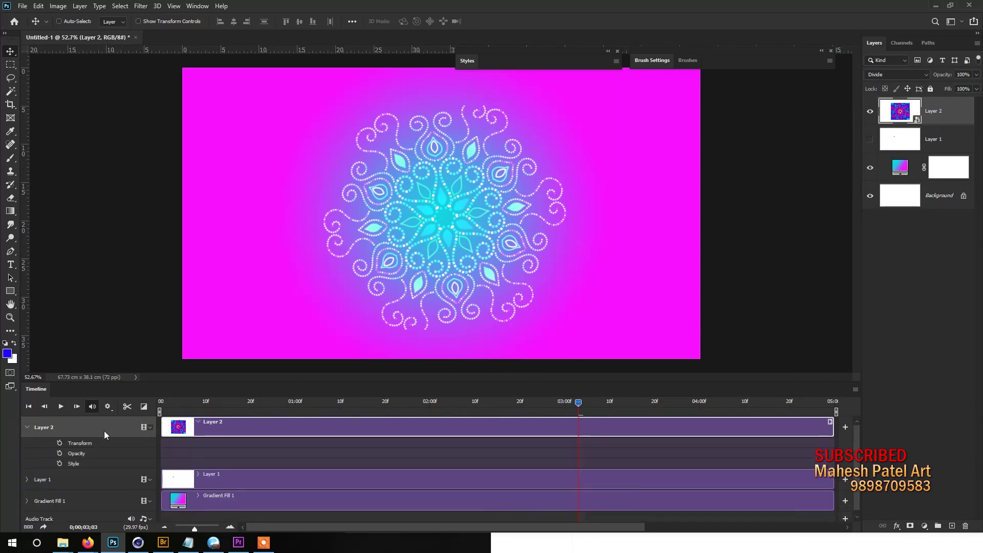
pyautogui.moveTo(173, 404); pyautogui.dragTo(163, 403)
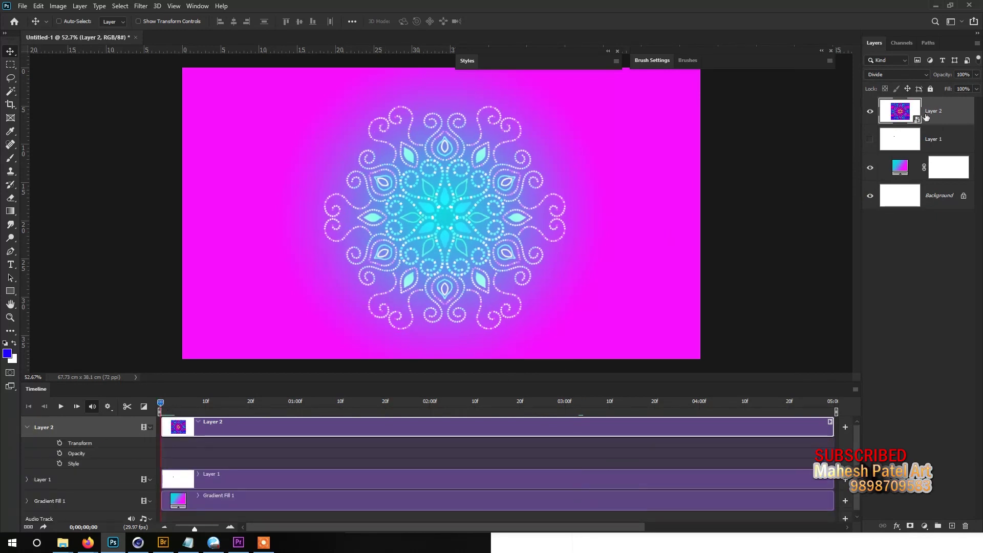
# Duplicate Layer 2 as Layer 2 copy and rotate the copy 90° counter-clockwise.
pyautogui.rightClick(936, 115)
pyautogui.click(815, 117)
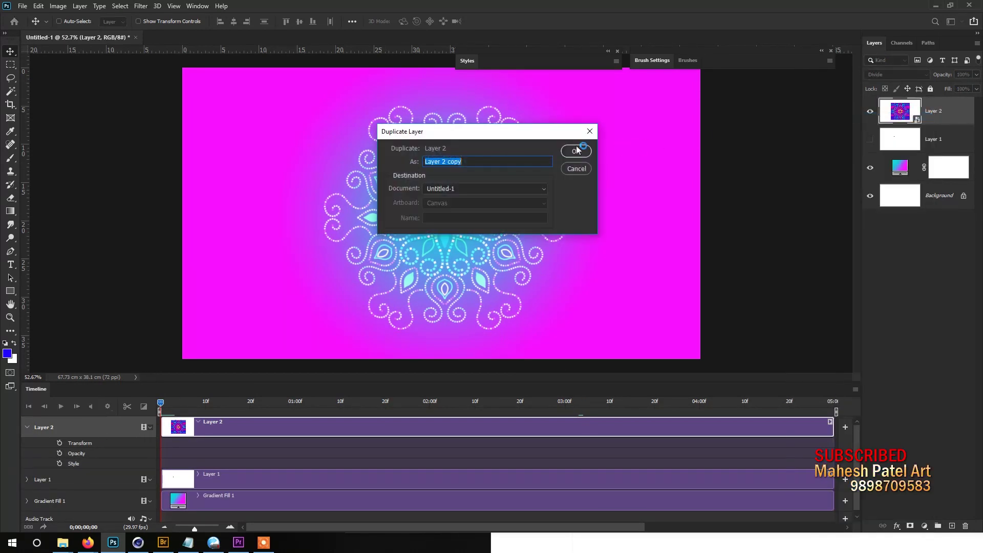
pyautogui.click(573, 152)
pyautogui.click(39, 6)
pyautogui.moveTo(55, 240)
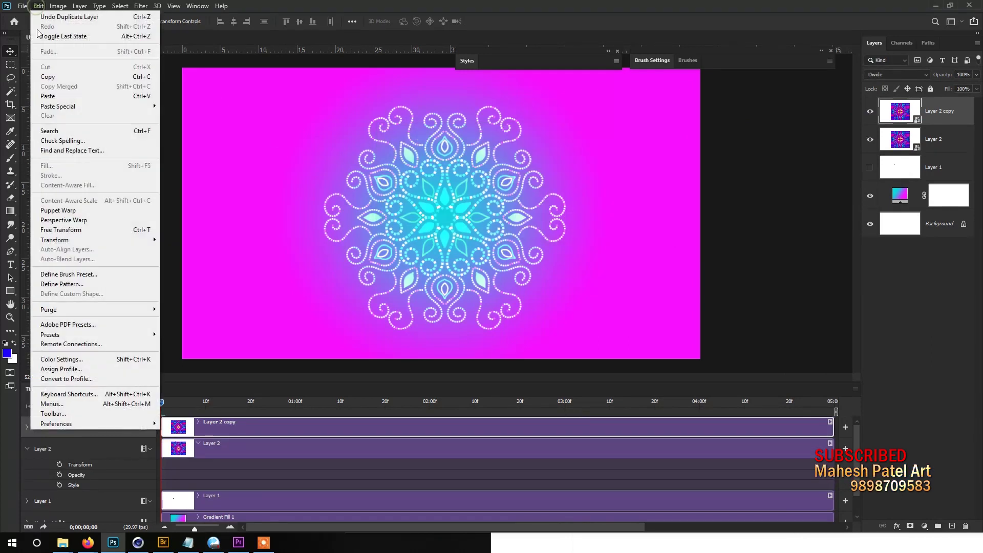
pyautogui.click(185, 383)
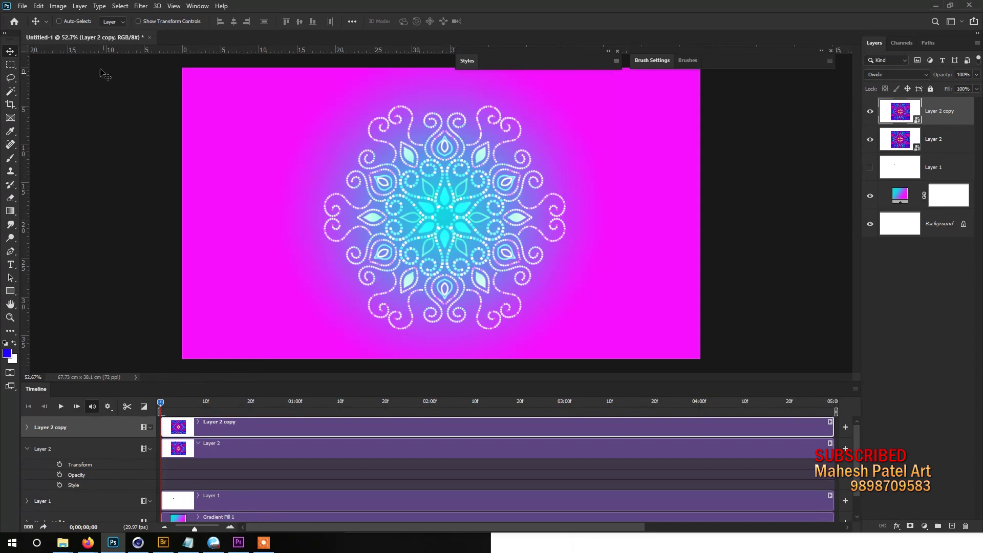
# Preview the animation, hiding and re-showing Layer 2 copy to compare.
pyautogui.moveTo(160, 402)
pyautogui.mouseDown()
pyautogui.moveTo(251, 402)
pyautogui.moveTo(137, 404)
pyautogui.mouseUp()
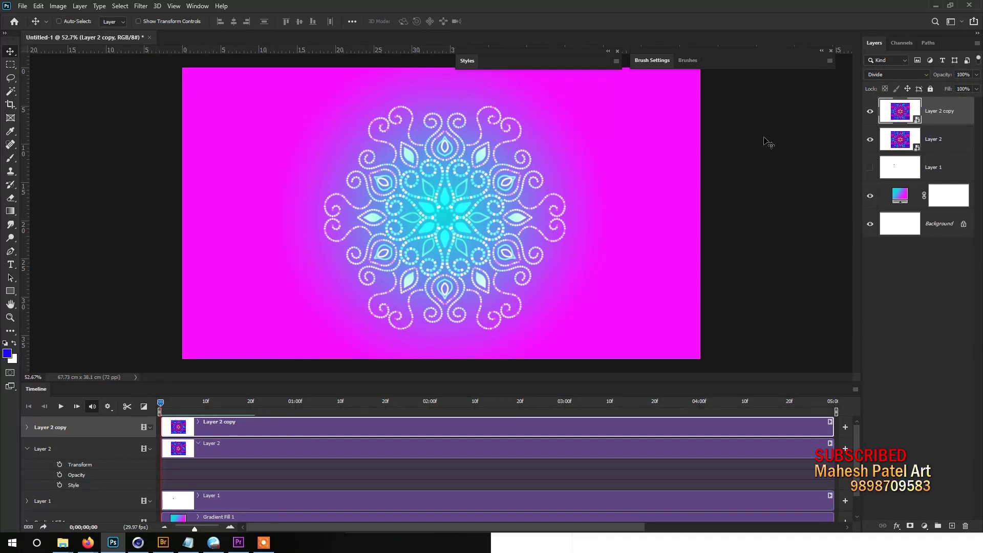
pyautogui.click(871, 111)
pyautogui.press('space')
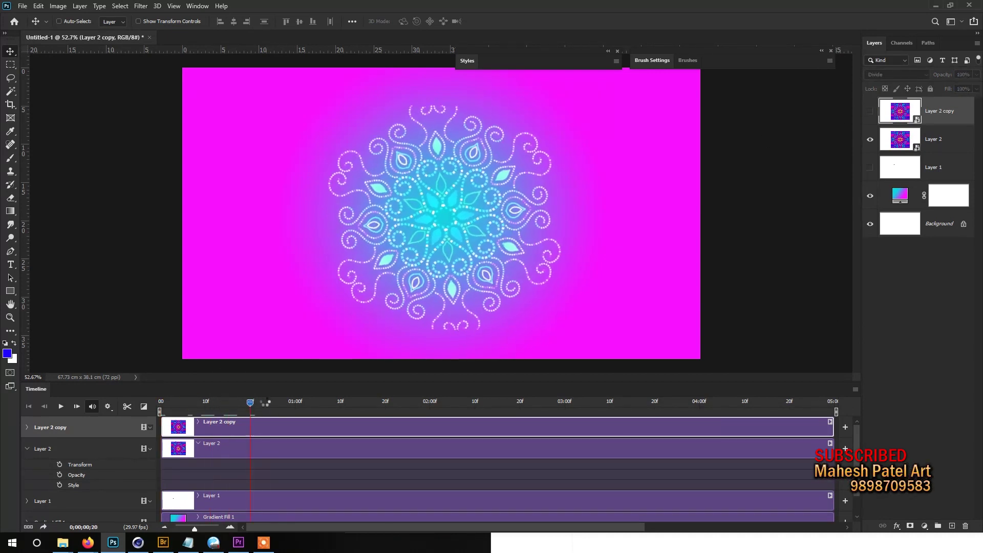
pyautogui.press('space')
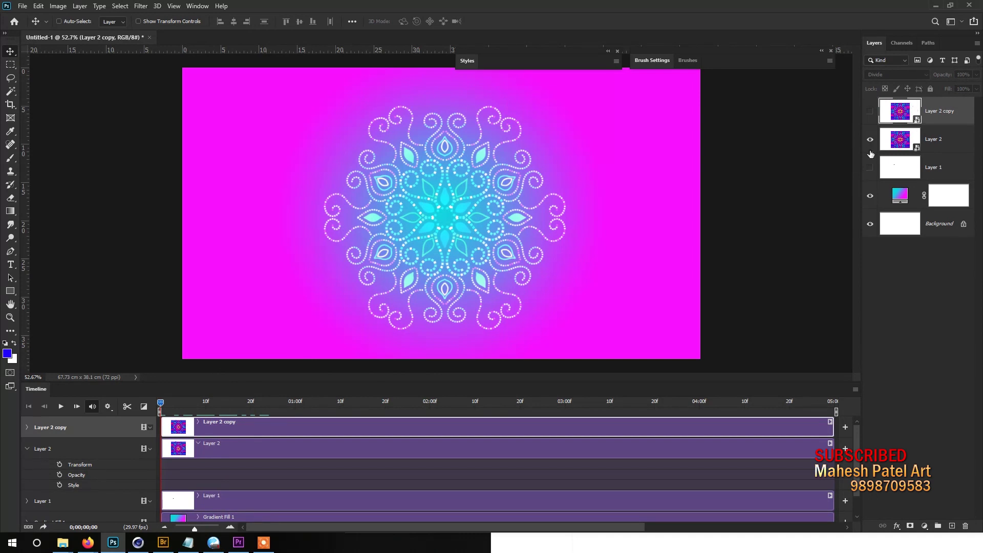
pyautogui.click(871, 111)
pyautogui.moveTo(165, 408)
pyautogui.mouseDown()
pyautogui.moveTo(392, 403)
pyautogui.moveTo(164, 403)
pyautogui.mouseUp()
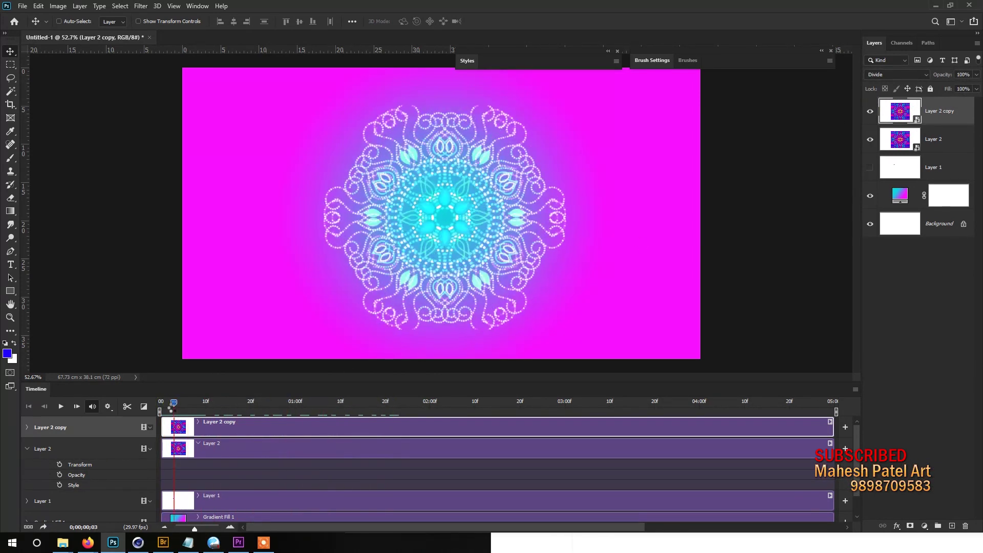
# Enable Transform keyframing on both mandala layers and enlarge them to about 134% near one second.
pyautogui.click(27, 427)
pyautogui.click(60, 443)
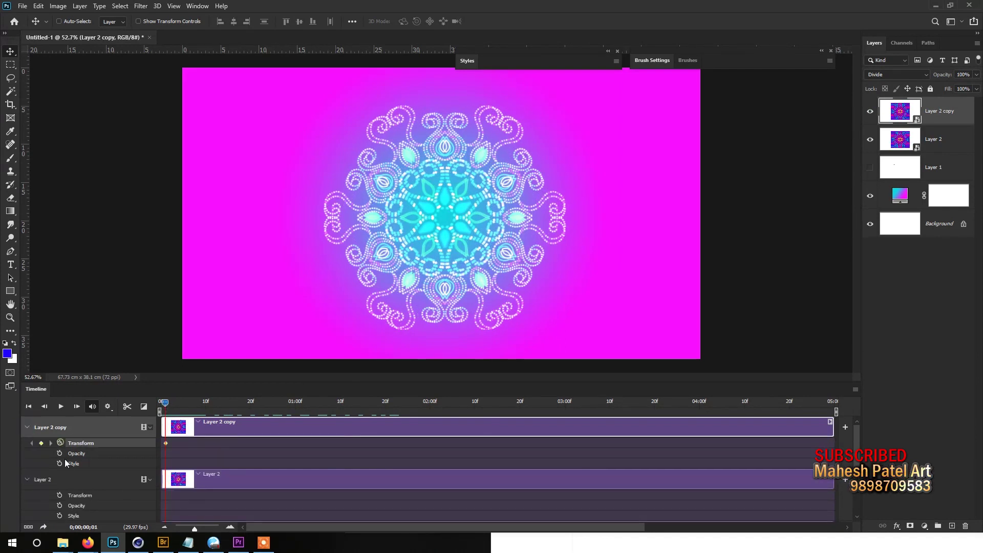
pyautogui.click(60, 495)
pyautogui.click(294, 402)
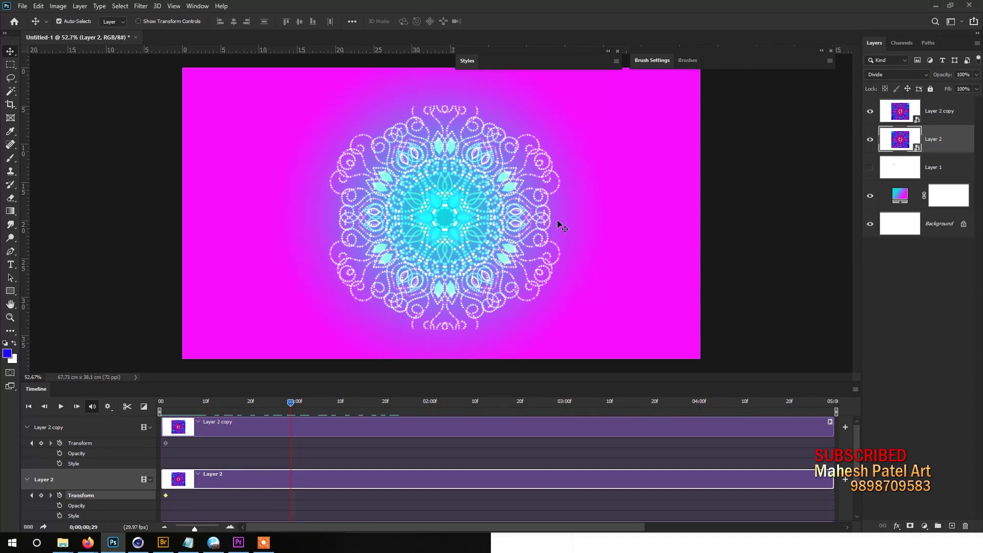
pyautogui.keyDown('shift'); pyautogui.click(937, 112); pyautogui.keyUp('shift')
pyautogui.hotkey('ctrl', 't')
pyautogui.moveTo(558, 104); pyautogui.dragTo(599, 67)
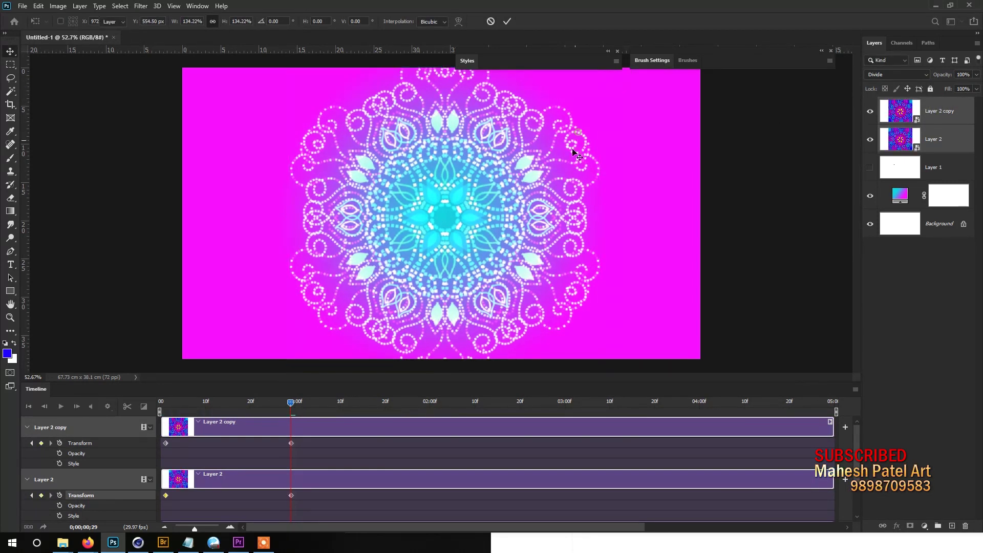
pyautogui.press('Return')
# Enlarge both mandalas again to about 114% near 02;10.
pyautogui.moveTo(291, 402)
pyautogui.mouseDown()
pyautogui.moveTo(217, 403)
pyautogui.moveTo(477, 405)
pyautogui.mouseUp()
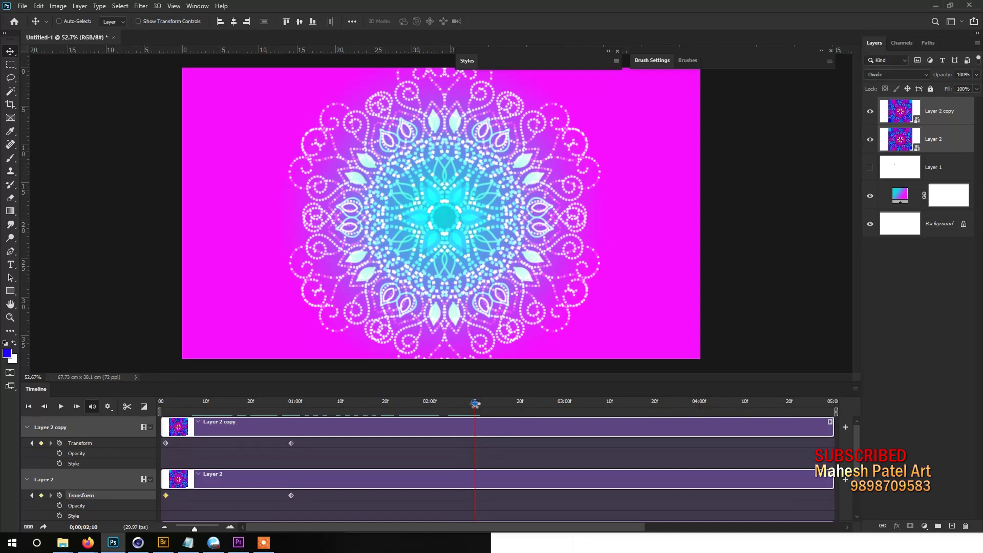
pyautogui.hotkey('ctrl', 't')
pyautogui.scroll(-1, 581, 332)
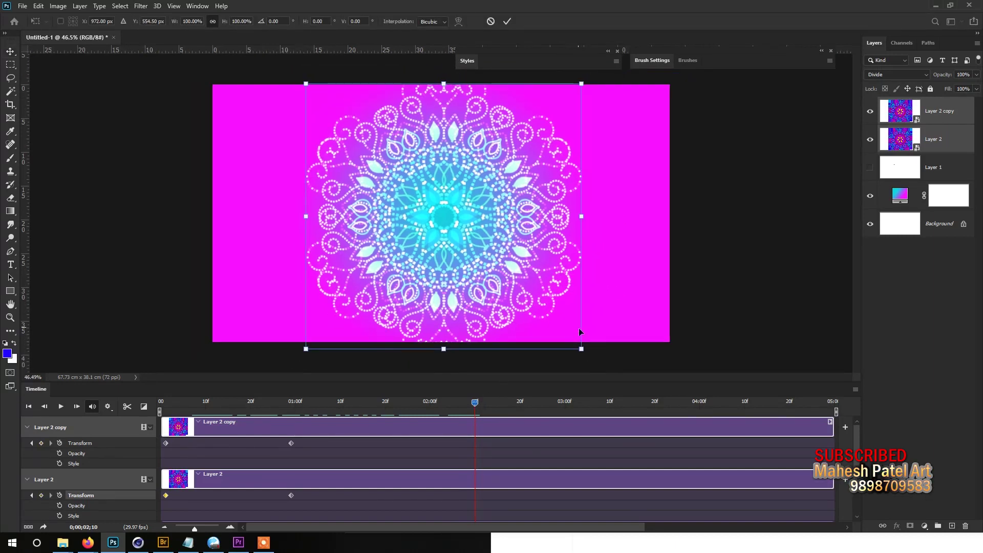
pyautogui.moveTo(581, 349); pyautogui.dragTo(600, 367)
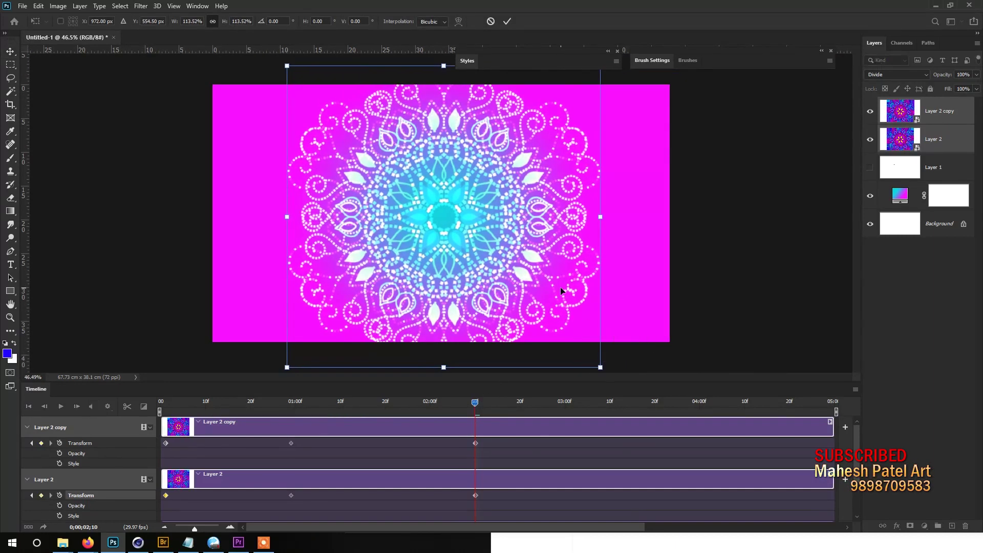
pyautogui.press('Return')
pyautogui.click(487, 441)
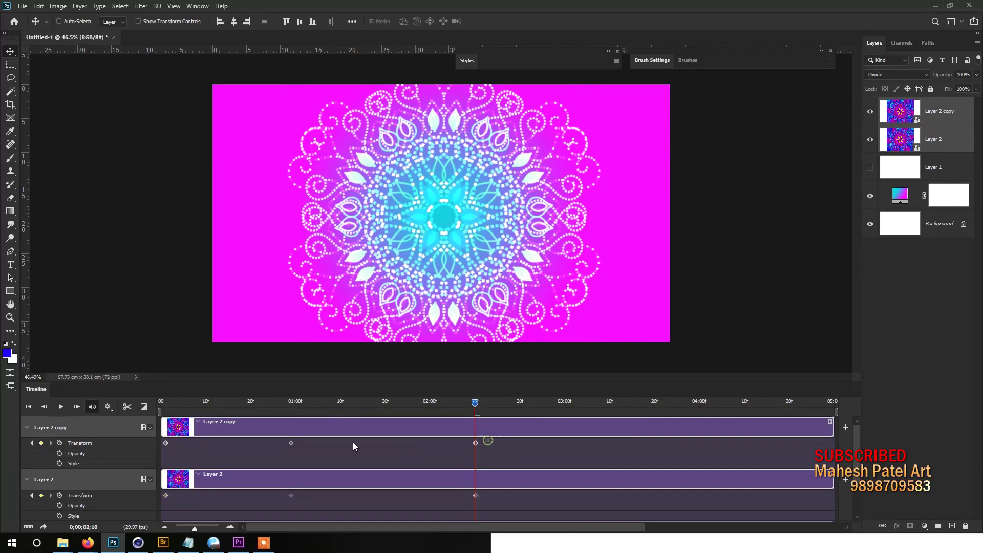
pyautogui.click(80, 443)
# Drag both layers' Transform keyframes to new times, placing the last ones at 05:00f.
pyautogui.moveTo(475, 443)
pyautogui.mouseDown()
pyautogui.moveTo(581, 444)
pyautogui.moveTo(480, 453)
pyautogui.moveTo(835, 444)
pyautogui.mouseUp()
pyautogui.click(476, 443)
pyautogui.moveTo(475, 495); pyautogui.dragTo(835, 496)
pyautogui.moveTo(290, 444); pyautogui.dragTo(472, 447)
pyautogui.moveTo(290, 496); pyautogui.dragTo(475, 495)
pyautogui.click(489, 403)
# Scrub the timeline between two and three seconds to preview the overlapping mandalas.
pyautogui.moveTo(488, 403)
pyautogui.mouseDown()
pyautogui.moveTo(614, 402)
pyautogui.moveTo(601, 402)
pyautogui.mouseUp()
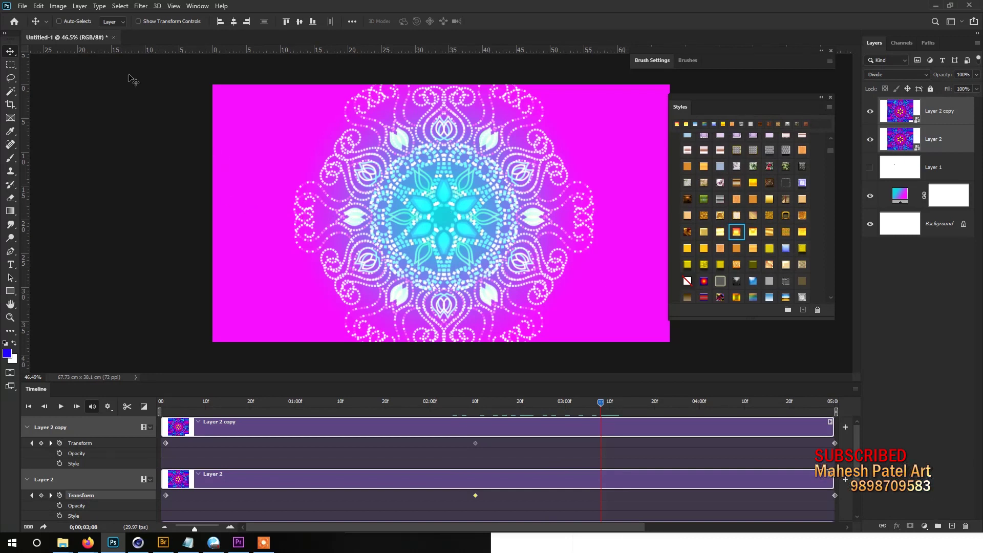
pyautogui.click(22, 6)
pyautogui.click(171, 142)
pyautogui.scroll(3, 512, 241)
pyautogui.scroll(-3, 471, 237)
pyautogui.moveTo(600, 402)
pyautogui.mouseDown()
pyautogui.moveTo(614, 402)
pyautogui.moveTo(326, 386)
pyautogui.mouseUp()
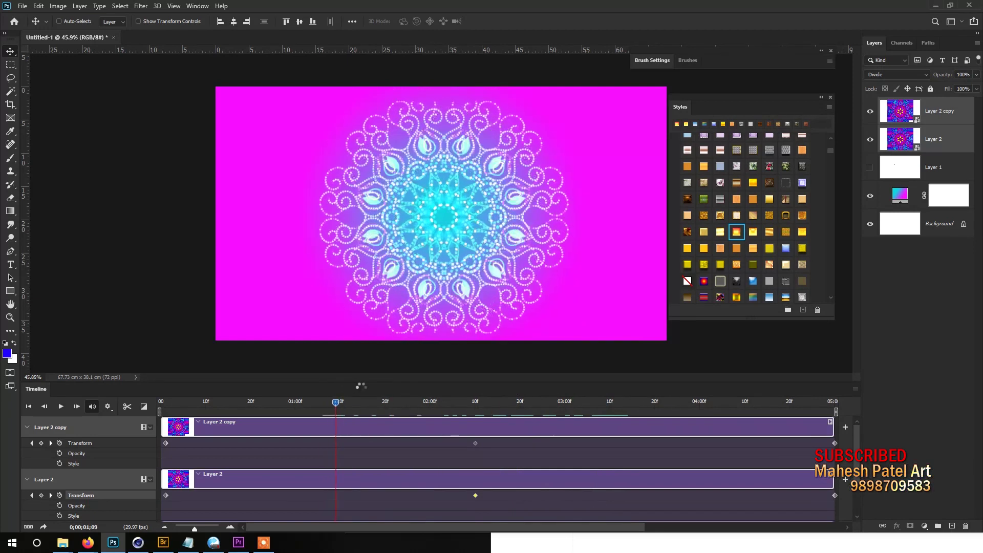
pyautogui.moveTo(326, 387); pyautogui.dragTo(425, 386)
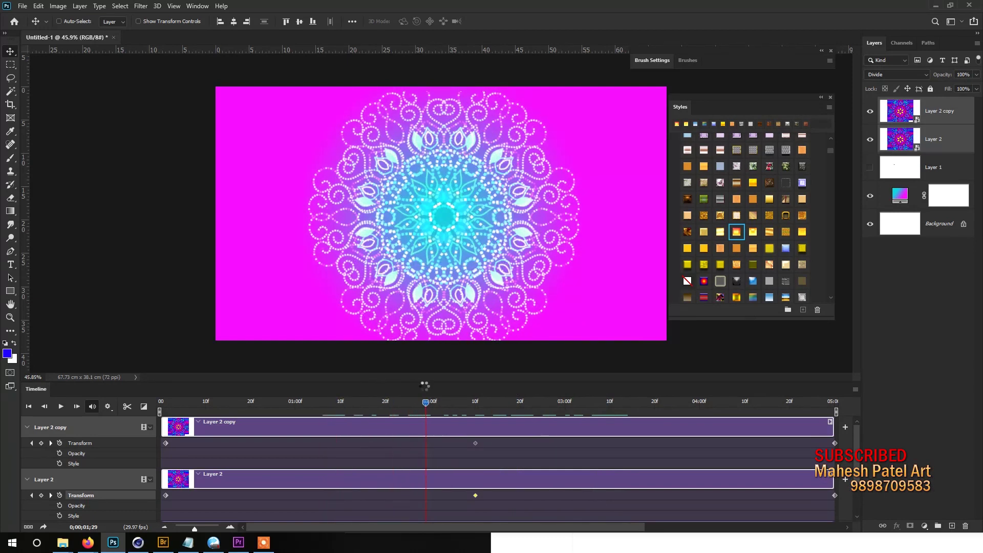
# Add a new Layer 3 above Gradient Fill 1 and fill it with white.
pyautogui.click(935, 205)
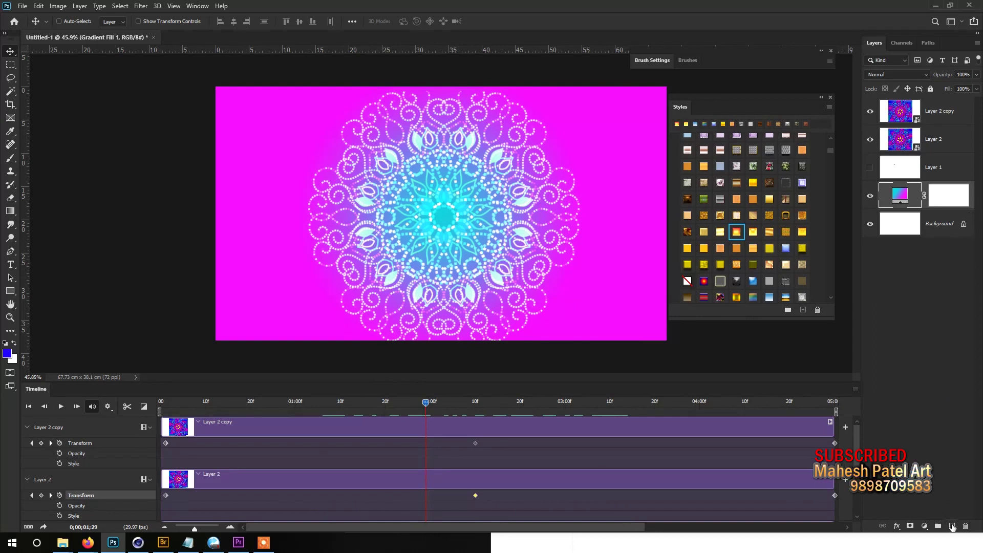
pyautogui.click(952, 527)
pyautogui.press('ctrl')
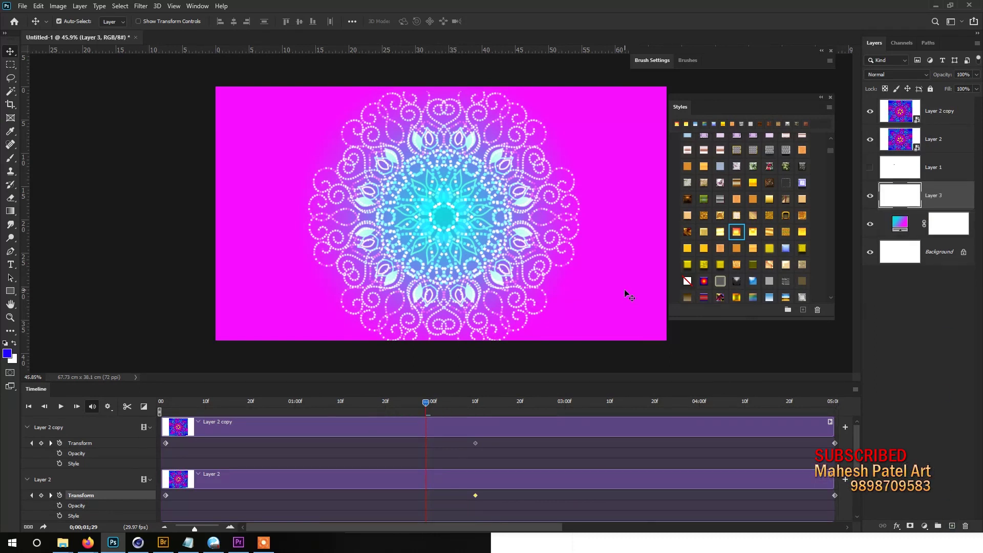
pyautogui.hotkey('ctrl', 'BackSpace')
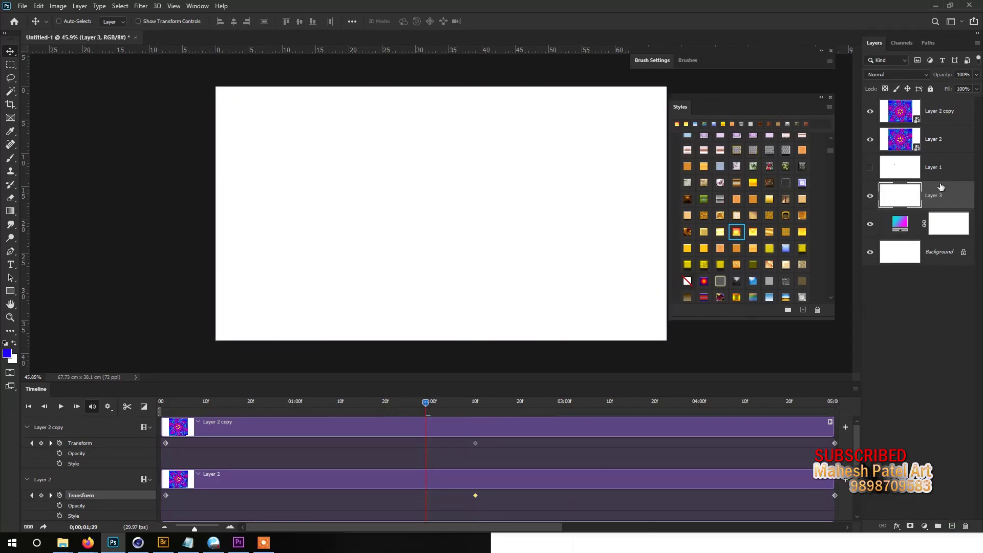
# Give Layer 3 a radial cyan-to-magenta Gradient Overlay at 116% scale and delete Gradient Fill 1.
pyautogui.doubleClick(956, 195)
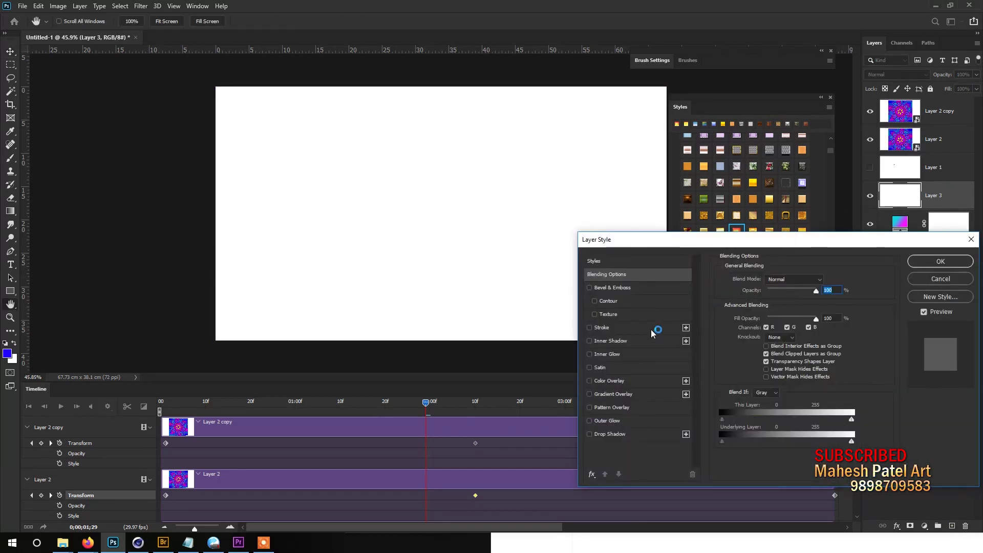
pyautogui.click(613, 394)
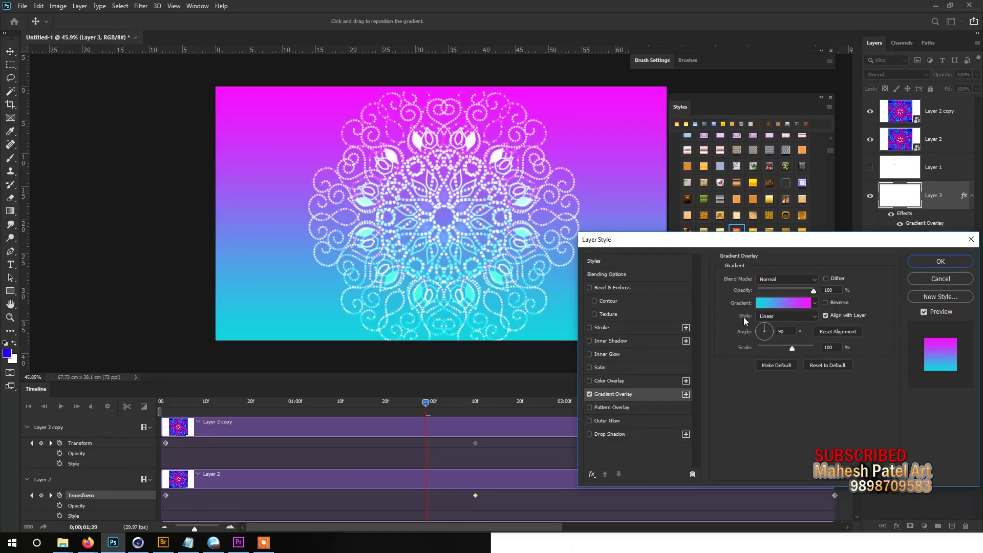
pyautogui.click(779, 316)
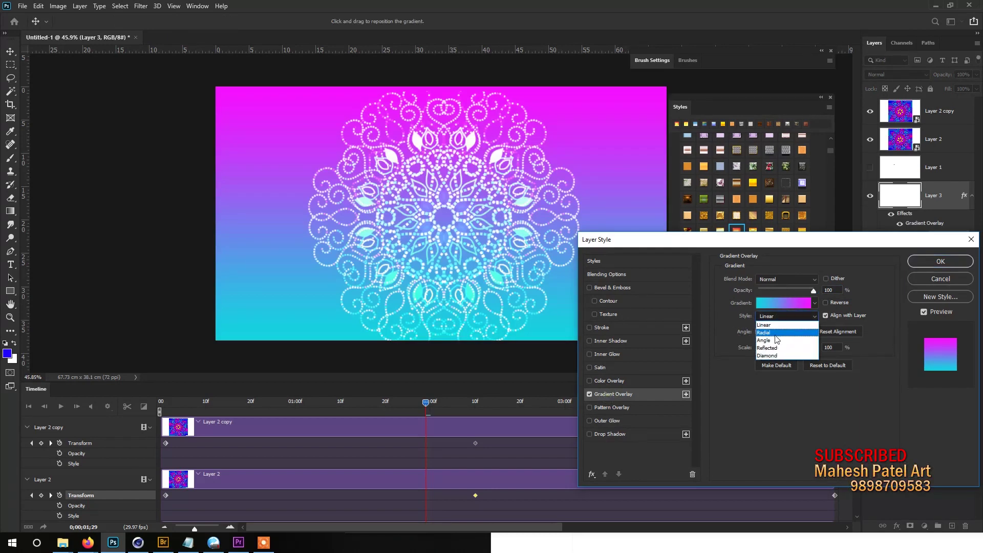
pyautogui.click(775, 333)
pyautogui.moveTo(792, 348); pyautogui.dragTo(782, 331)
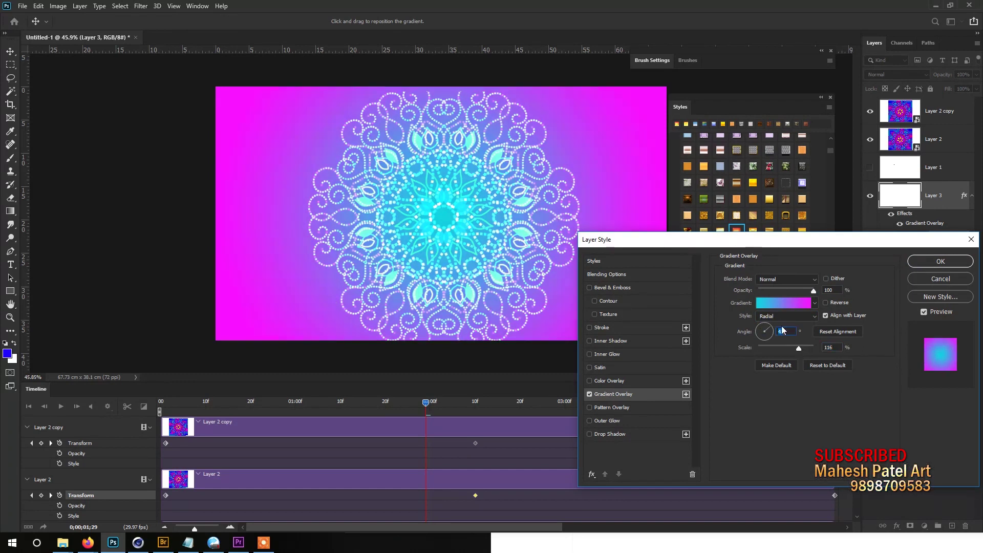
pyautogui.click(826, 303)
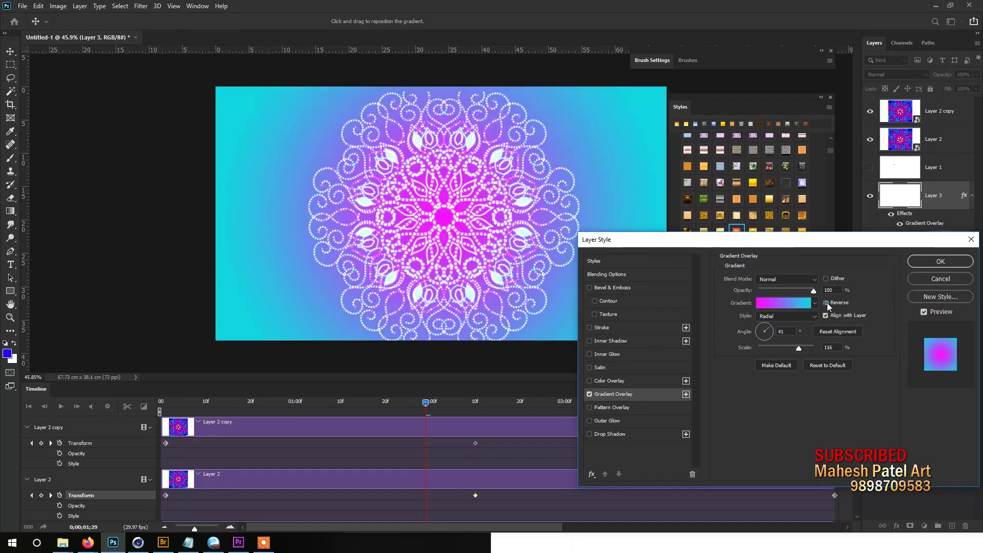
pyautogui.click(826, 303)
pyautogui.click(925, 260)
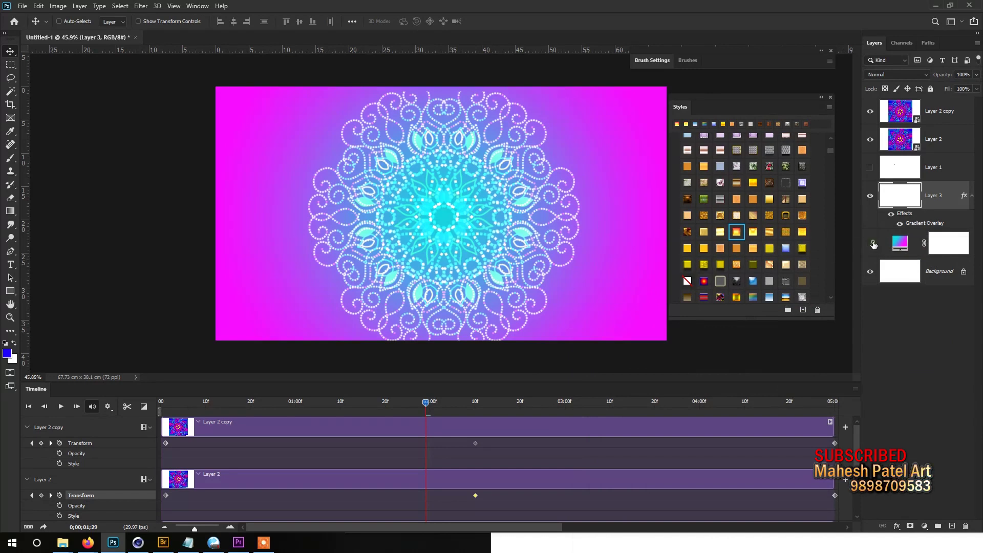
pyautogui.moveTo(915, 248)
pyautogui.mouseDown()
pyautogui.moveTo(978, 520)
pyautogui.moveTo(967, 522)
pyautogui.mouseUp()
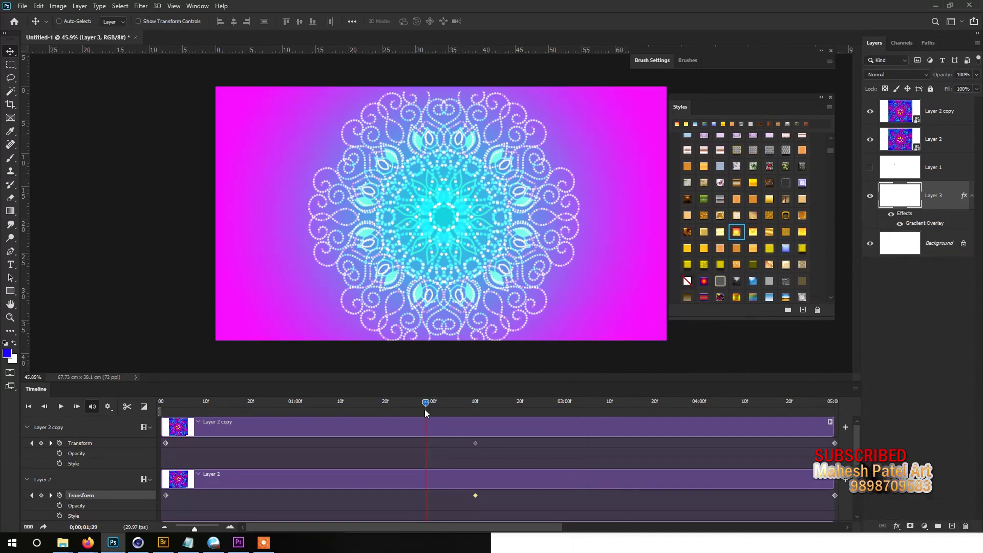
pyautogui.moveTo(426, 405); pyautogui.dragTo(355, 403)
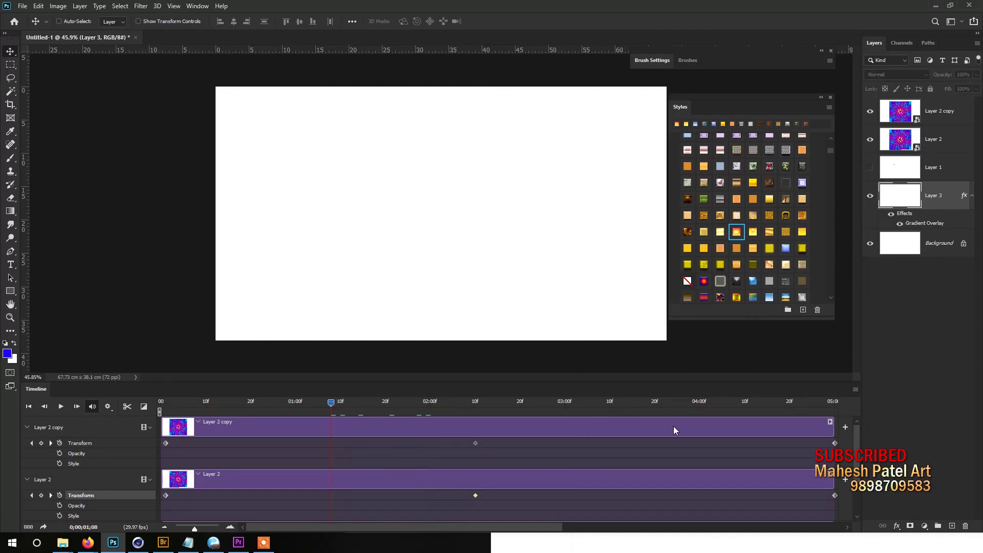
# Move the Layer 3 clip to the timeline start and expand its Position, Opacity and Style tracks.
pyautogui.scroll(-2, 592, 462)
pyautogui.moveTo(474, 496); pyautogui.dragTo(195, 494)
pyautogui.moveTo(182, 402); pyautogui.dragTo(196, 403)
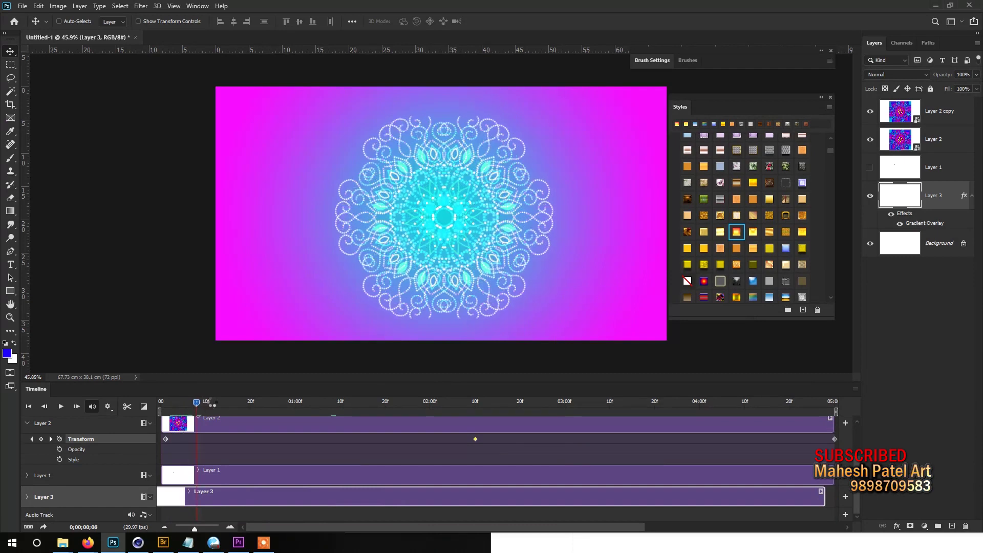
pyautogui.moveTo(211, 405)
pyautogui.mouseDown()
pyautogui.moveTo(372, 399)
pyautogui.moveTo(165, 407)
pyautogui.mouseUp()
pyautogui.click(27, 496)
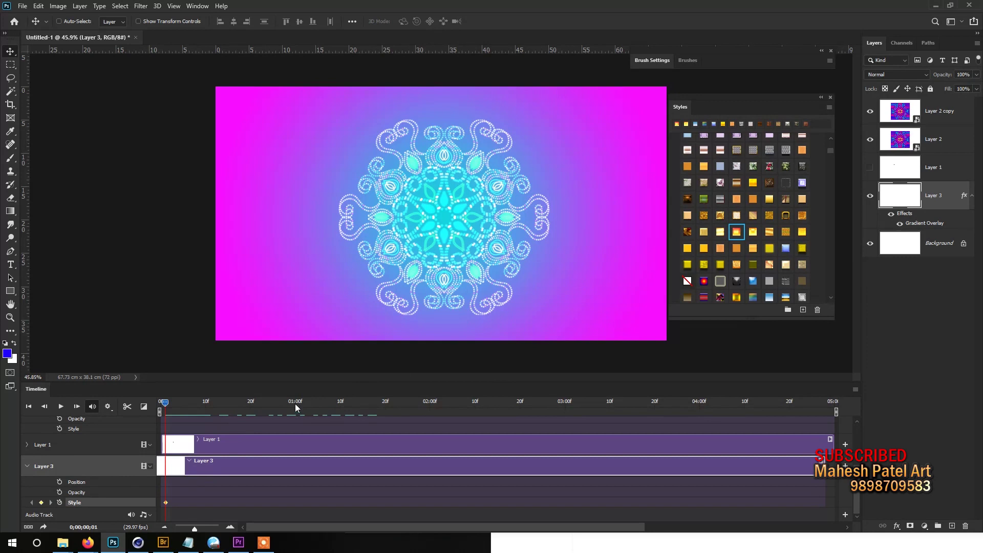
# Keyframe Layer 3's Gradient Overlay reversed at 60% scale at 02;00, then at about 135%.
pyautogui.click(431, 402)
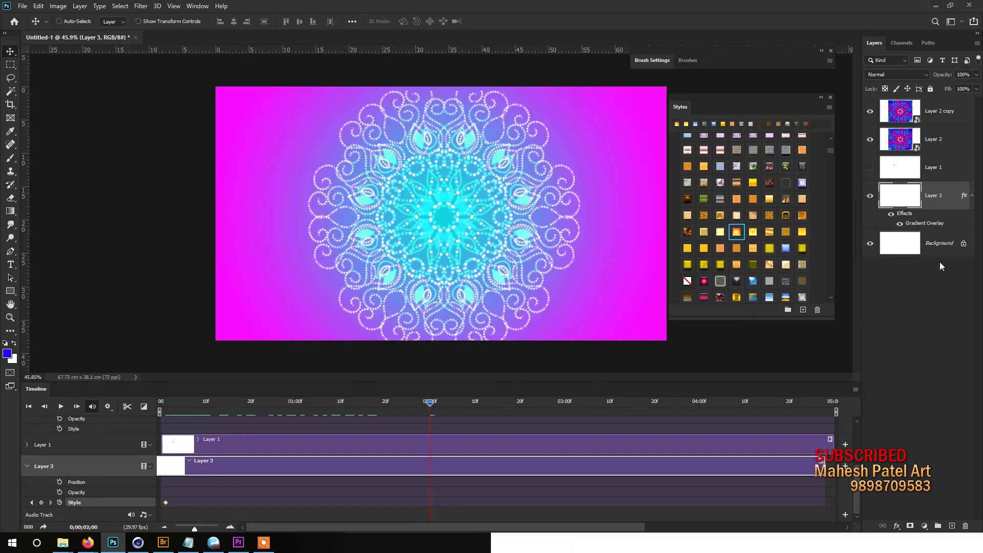
pyautogui.doubleClick(928, 223)
pyautogui.moveTo(783, 348); pyautogui.dragTo(775, 348)
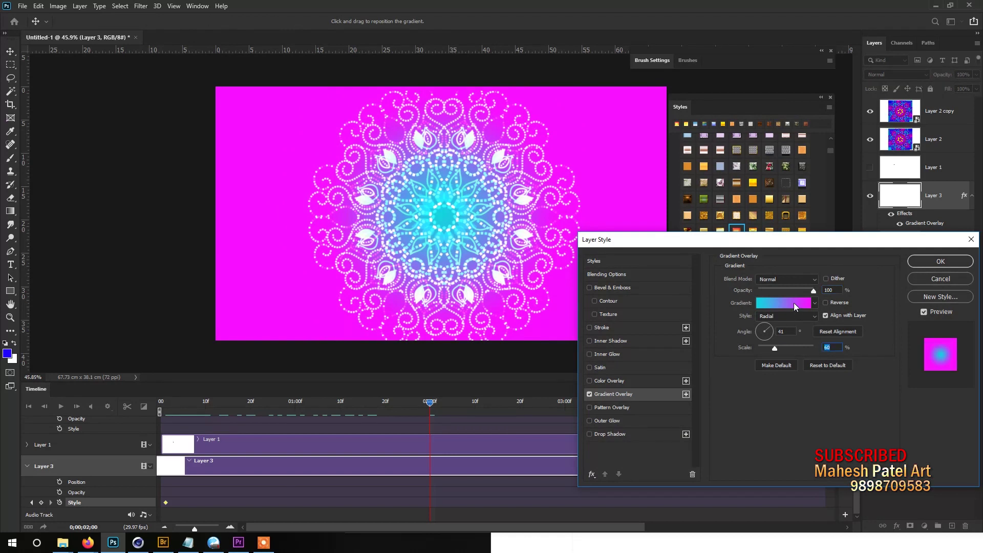
pyautogui.click(826, 302)
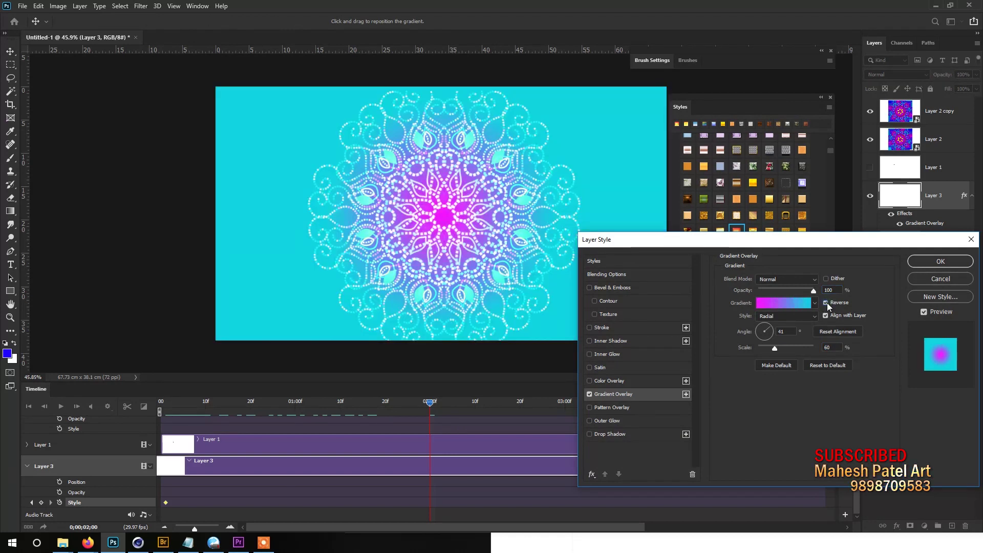
pyautogui.click(924, 259)
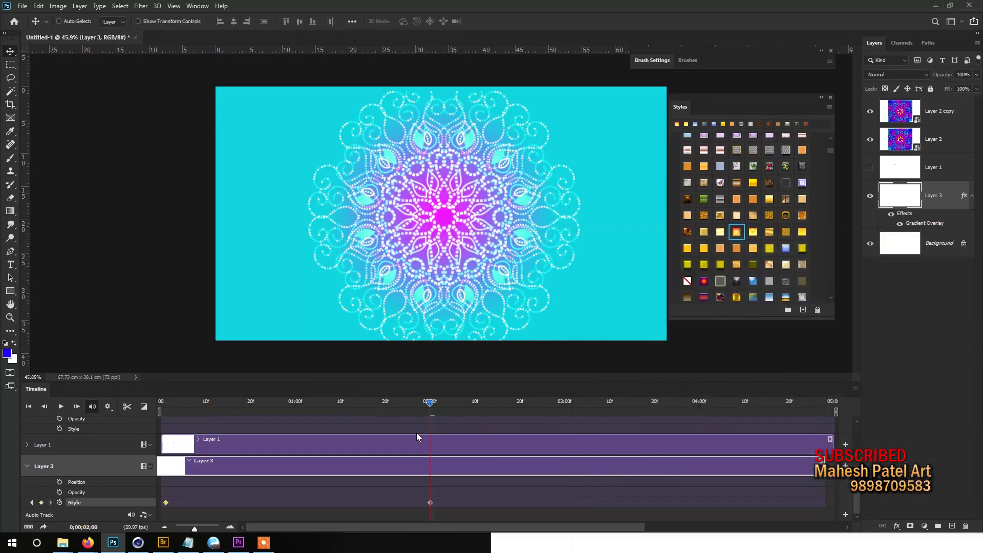
pyautogui.press('space')
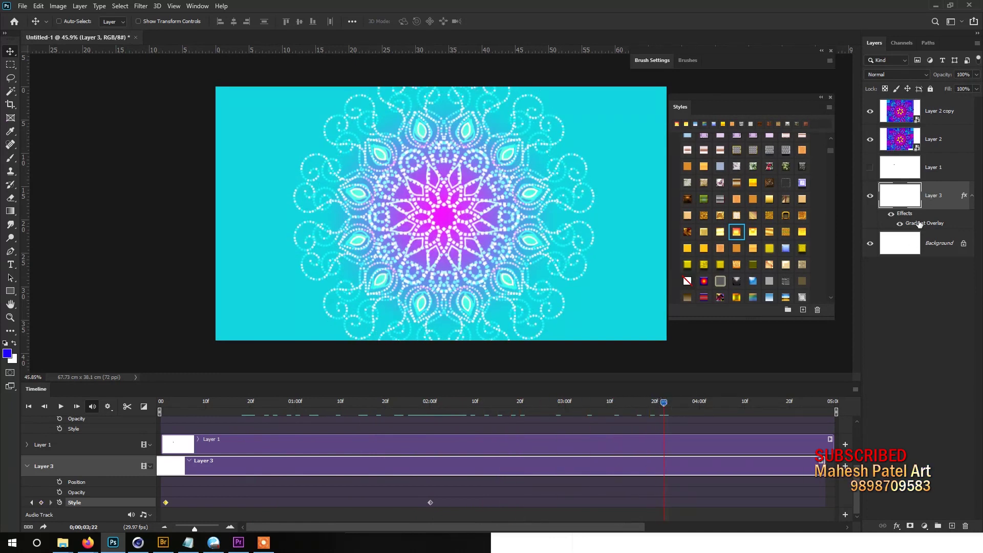
pyautogui.doubleClick(912, 230)
pyautogui.moveTo(774, 347); pyautogui.dragTo(808, 349)
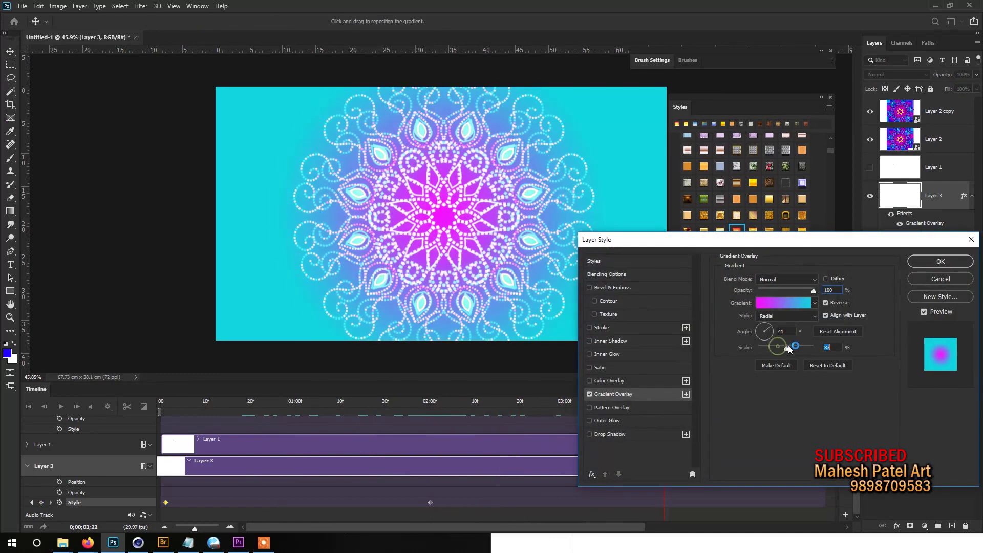
pyautogui.click(917, 262)
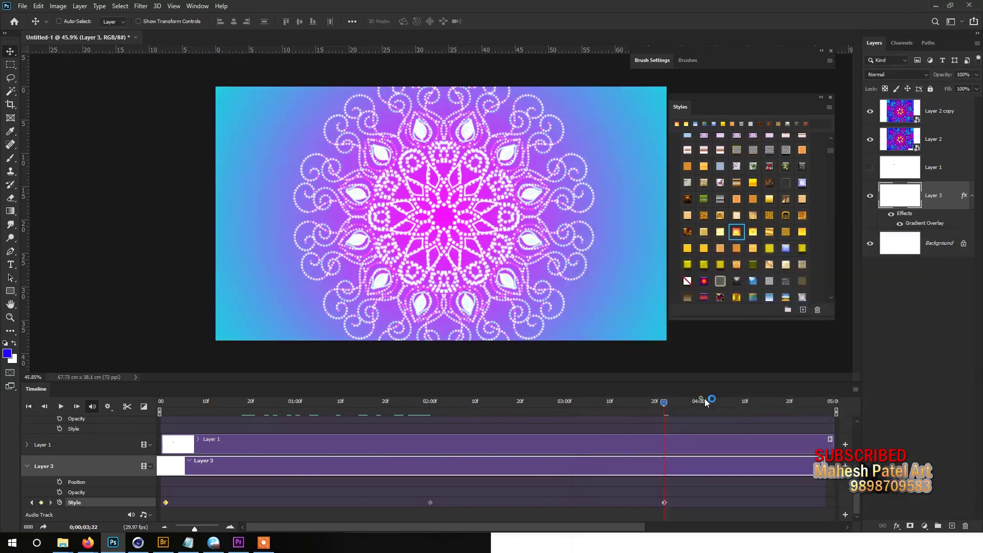
# At the last frame, add a final Style keyframe with the gradient scale at 84%.
pyautogui.moveTo(705, 401); pyautogui.dragTo(812, 401)
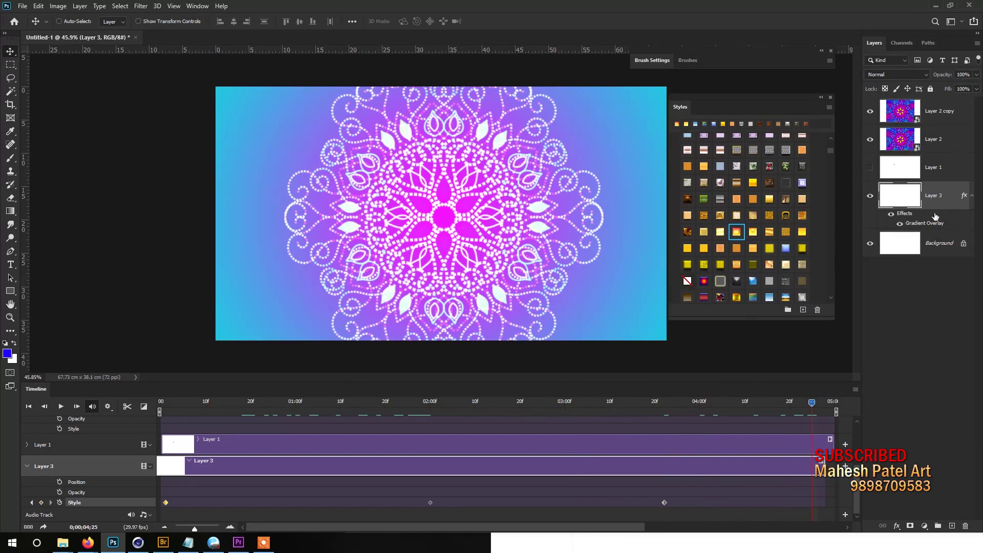
pyautogui.doubleClick(924, 223)
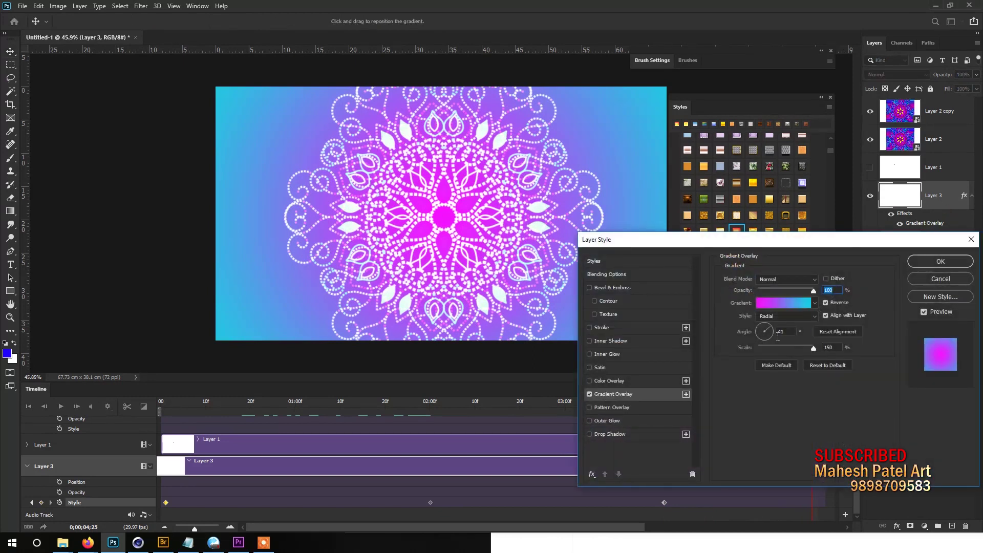
pyautogui.click(826, 303)
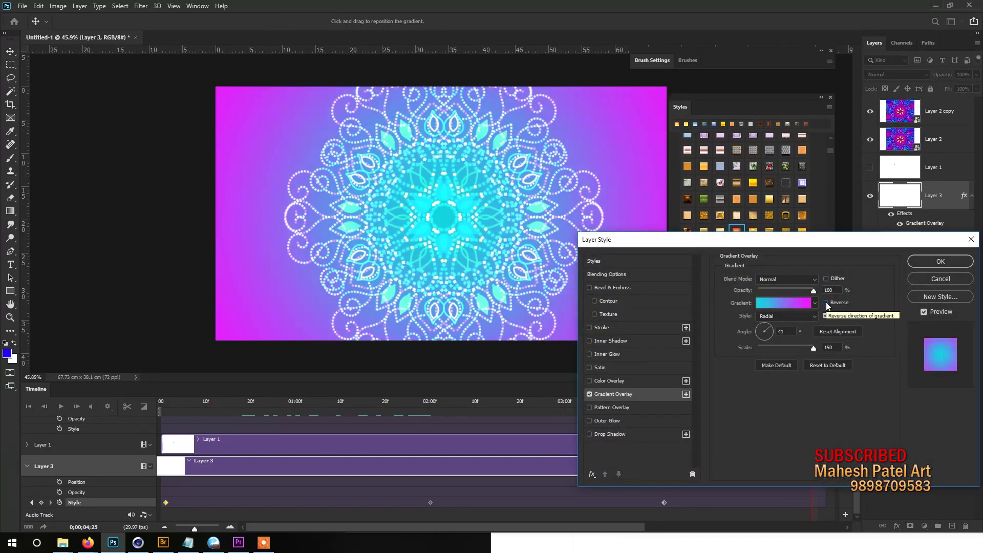
pyautogui.click(826, 303)
pyautogui.moveTo(791, 348); pyautogui.dragTo(786, 346)
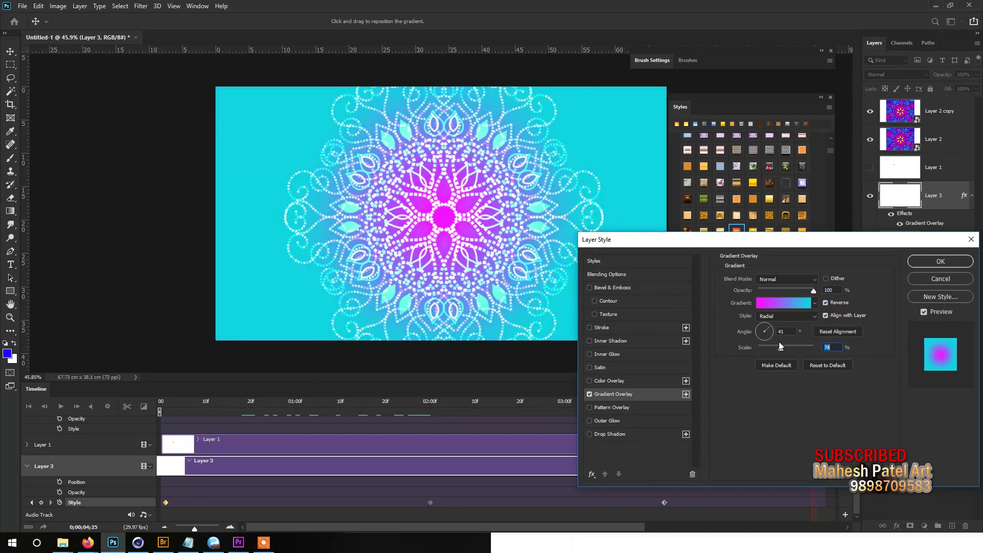
pyautogui.click(932, 262)
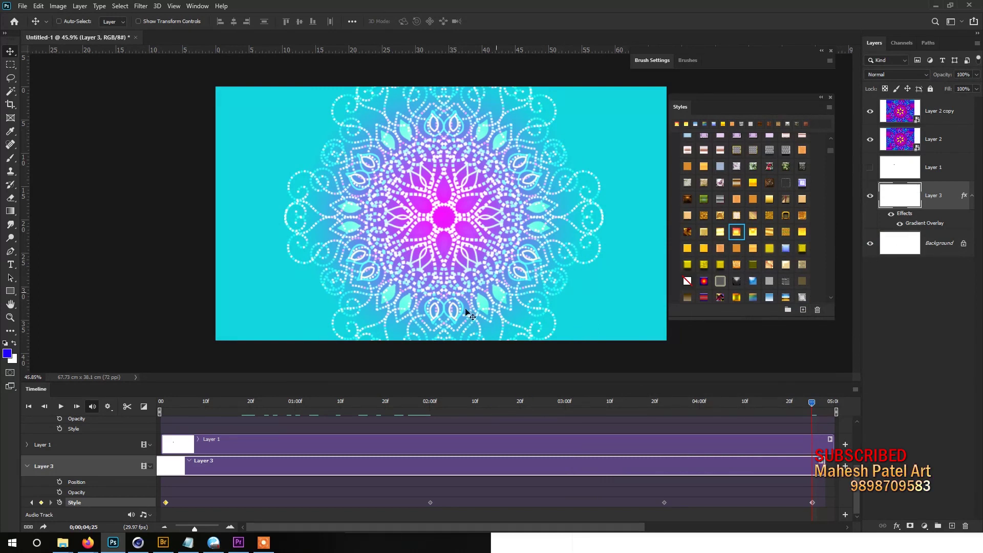
# Dock the Timeline panel along the bottom, make it taller, and play the animation to about 04;15.
pyautogui.moveTo(467, 528); pyautogui.dragTo(532, 530)
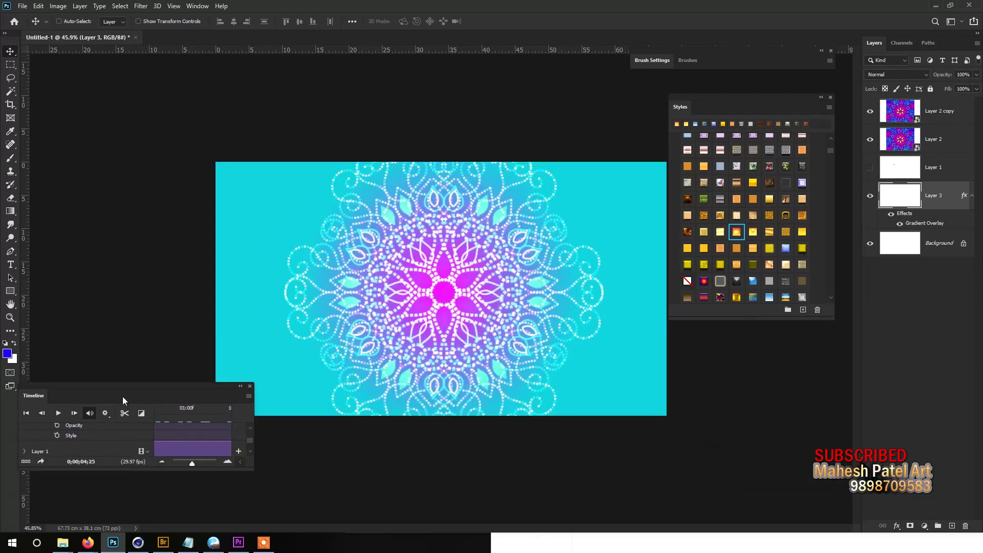
pyautogui.moveTo(37, 399); pyautogui.dragTo(347, 489)
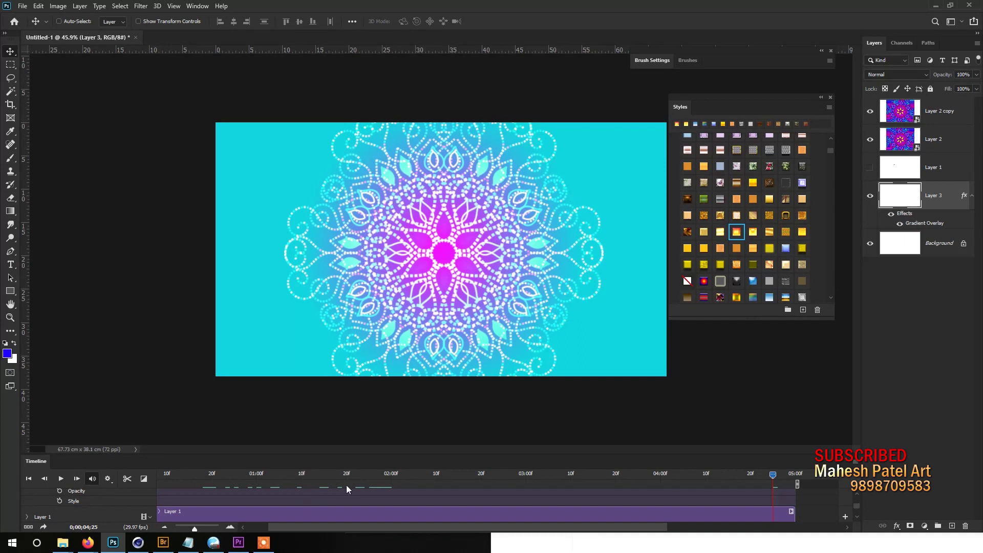
pyautogui.moveTo(371, 454); pyautogui.dragTo(371, 353)
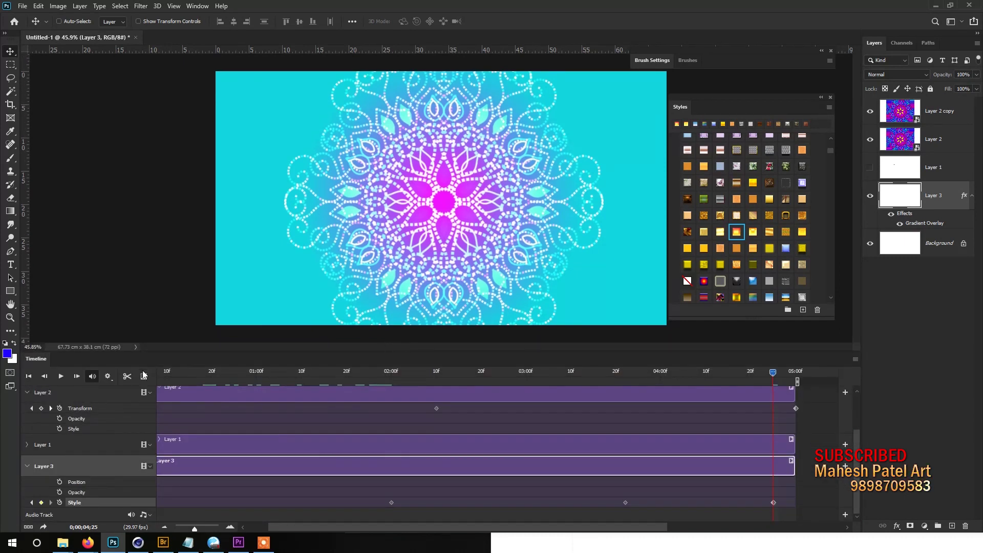
pyautogui.press('space')
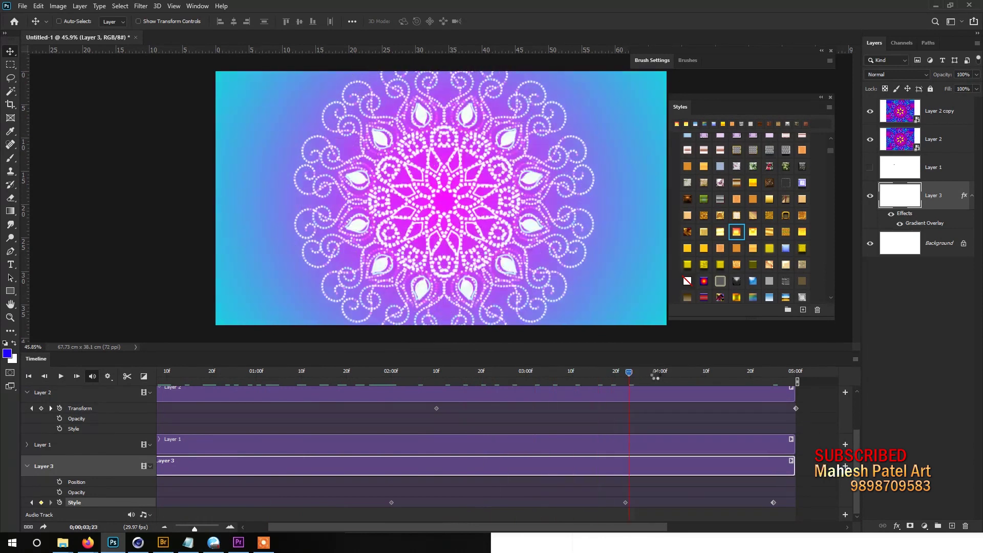
pyautogui.click(728, 374)
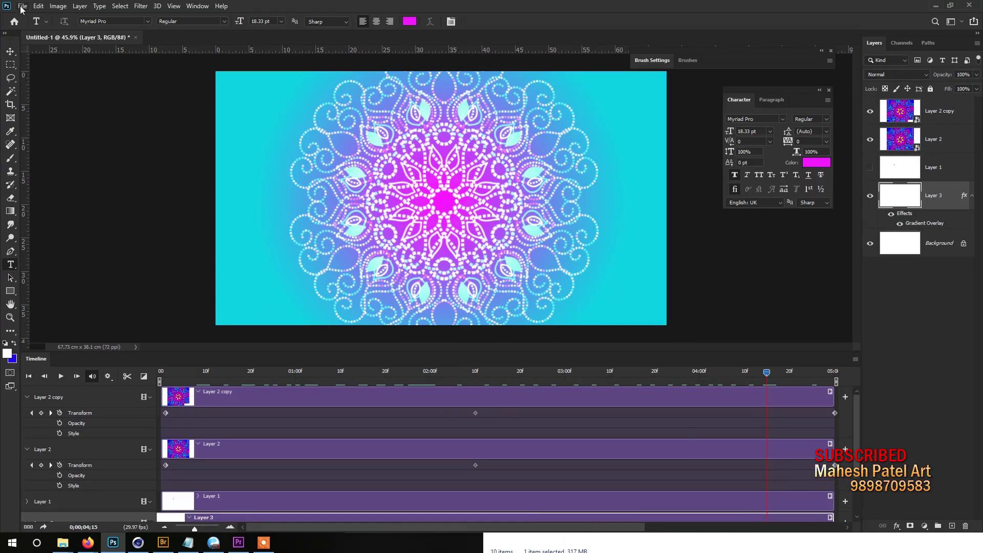
# Render Video as 'animtion' in H.264 at Document Size 1920×1080 with All Frames.
pyautogui.click(22, 8)
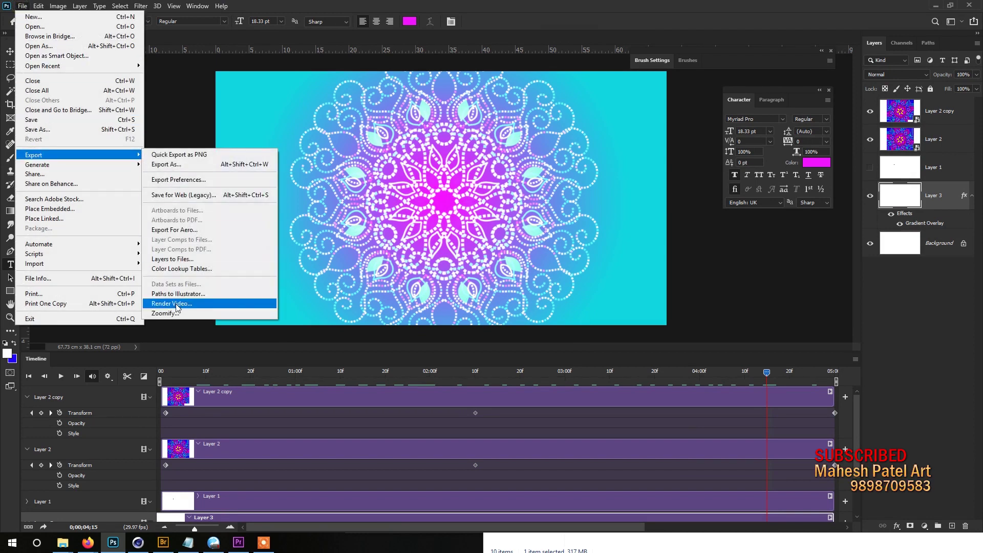
pyautogui.click(174, 303)
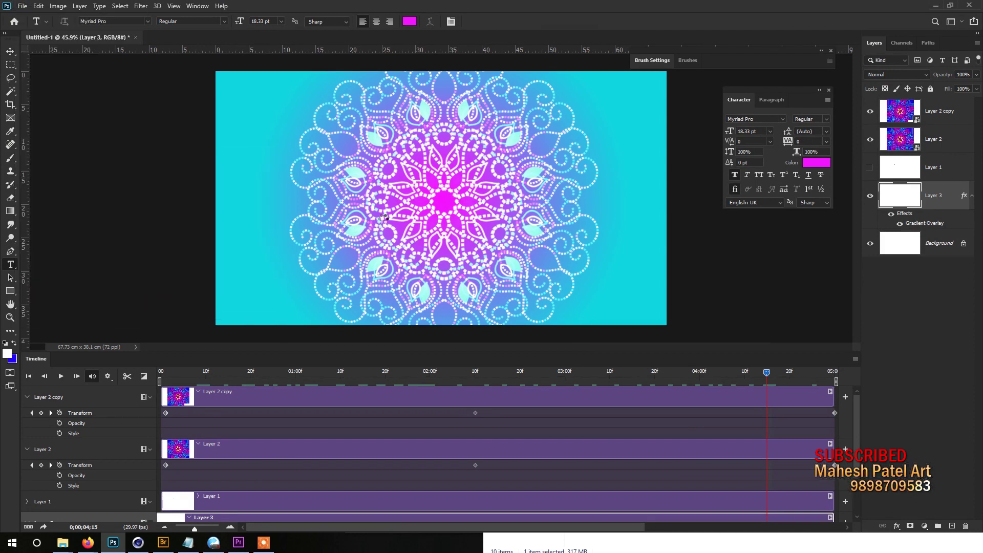
pyautogui.moveTo(396, 88); pyautogui.dragTo(485, 211)
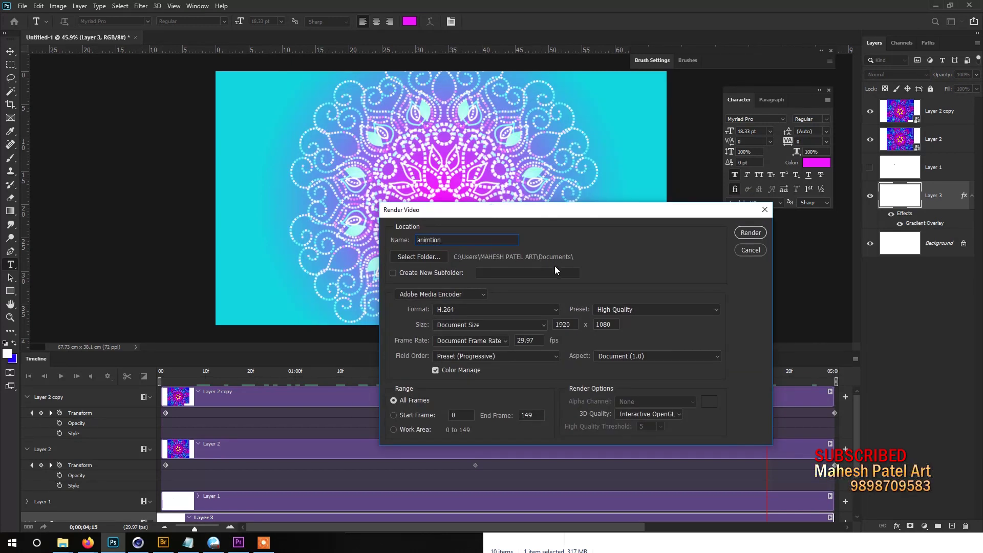
pyautogui.click(750, 234)
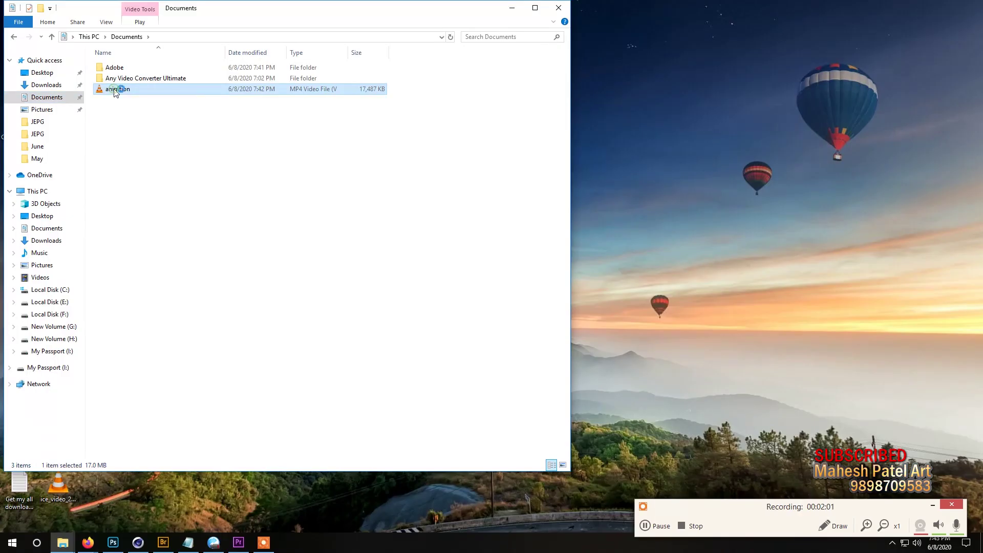
# Play animtion.mp4 from Documents in VLC and switch it to full-screen.
pyautogui.doubleClick(114, 89)
pyautogui.doubleClick(238, 133)
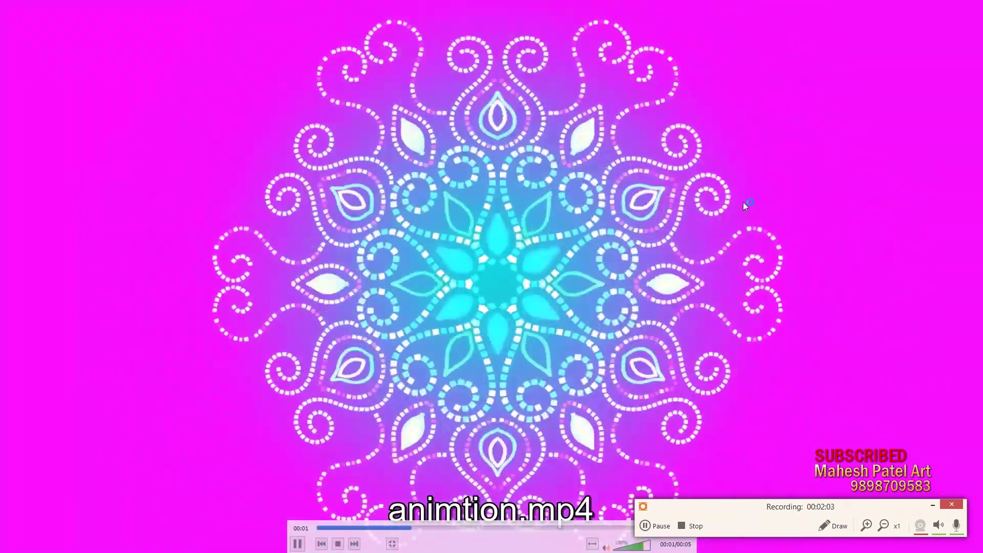